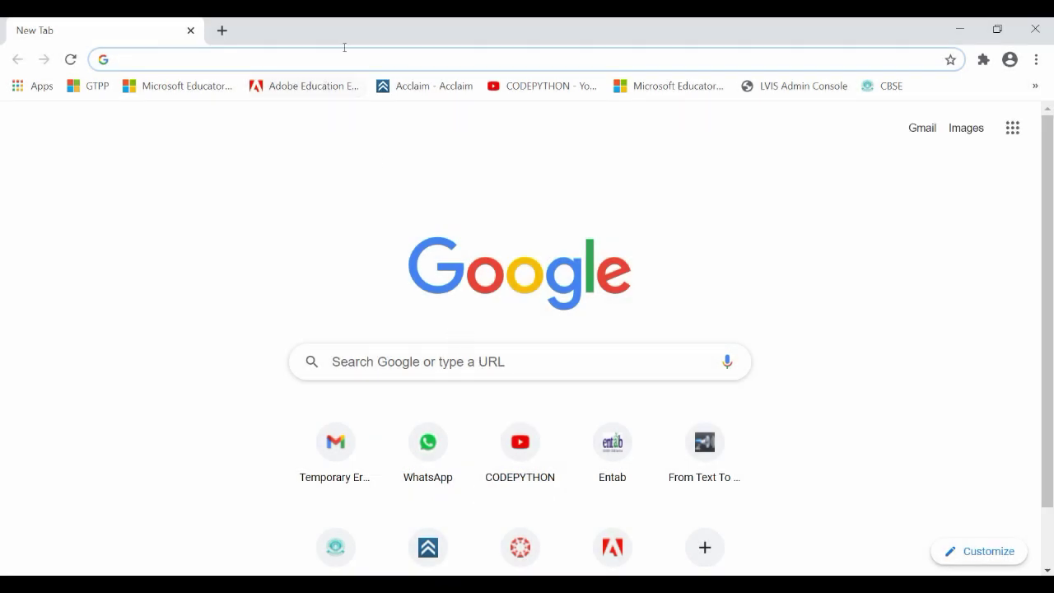
# Open the website speechnotes.co
pyautogui.write('speech')
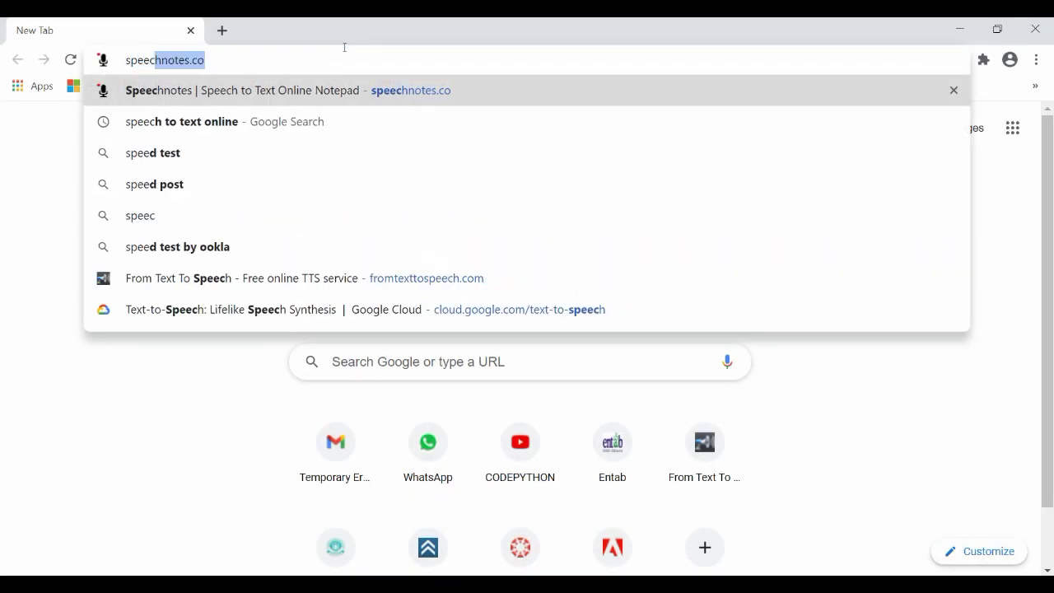
pyautogui.write('notes.co')
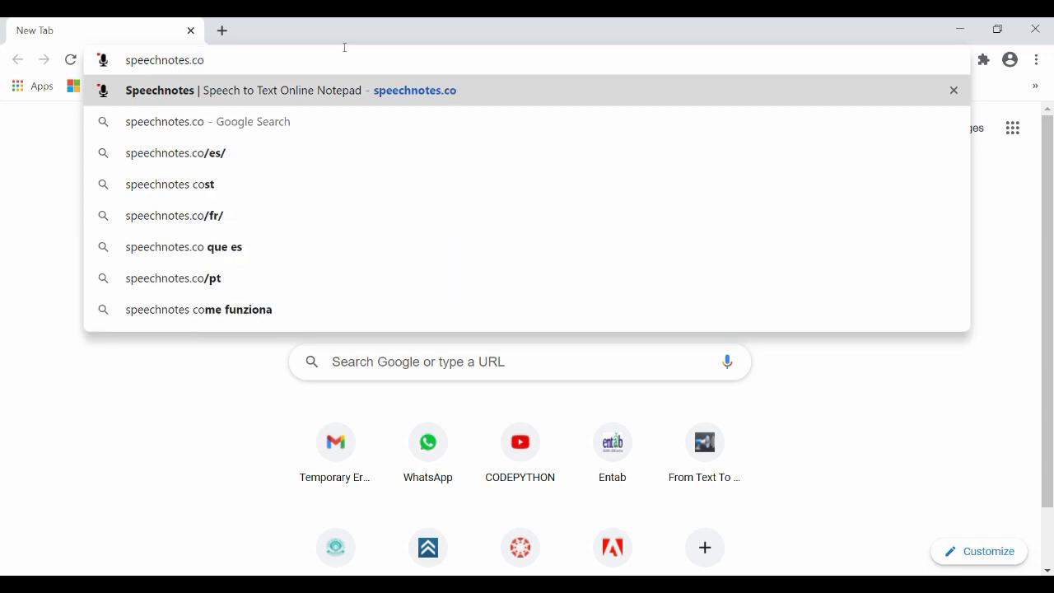
pyautogui.press('Return')
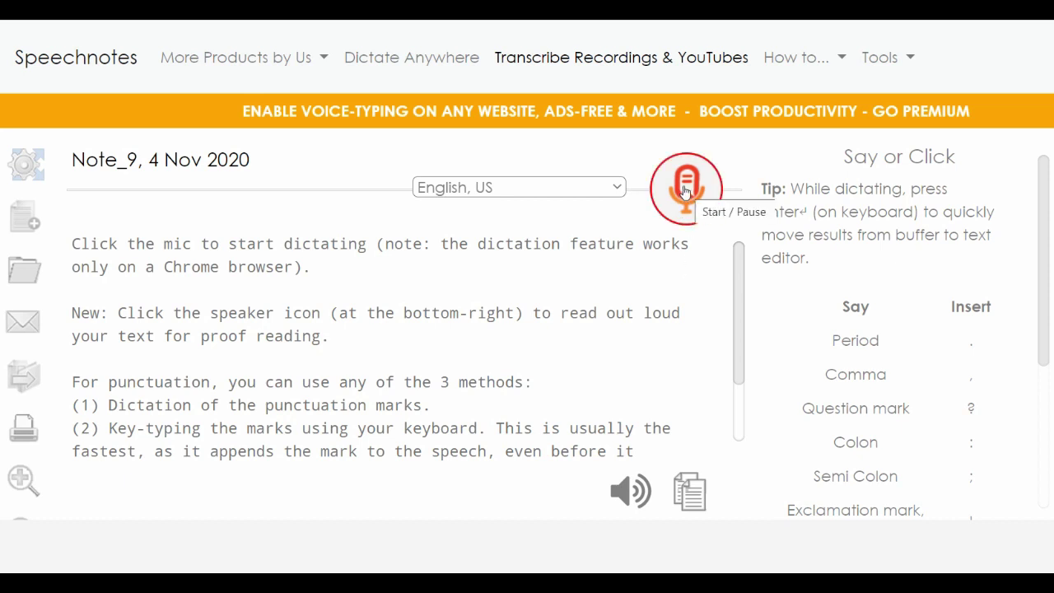
# Dictate an introduction to Speechnotes and its features in US English, ending with how to stop recording, and stop the dictation
pyautogui.click(685, 191)
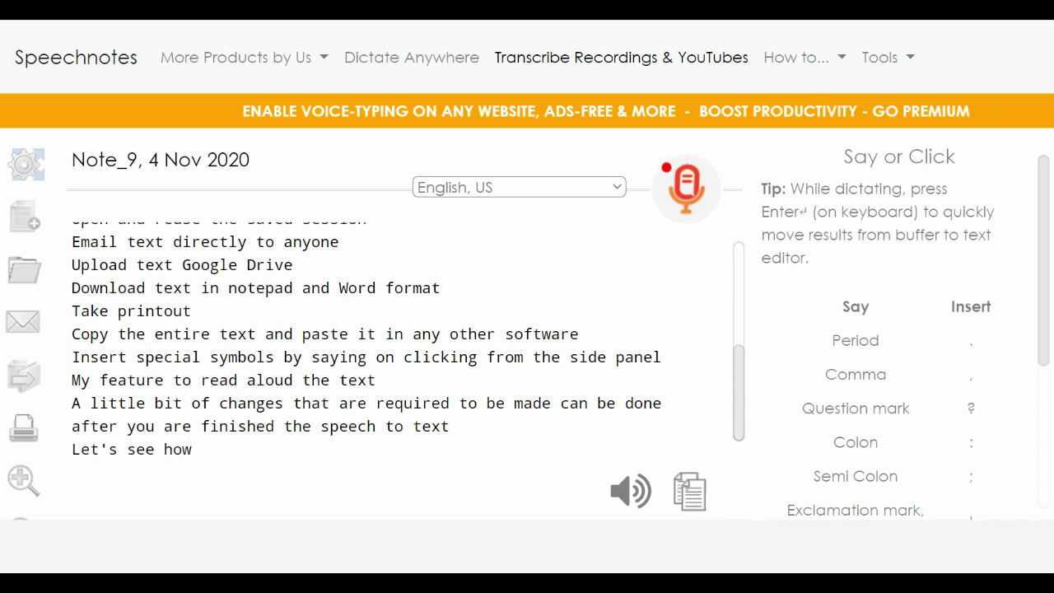
pyautogui.press('Return')
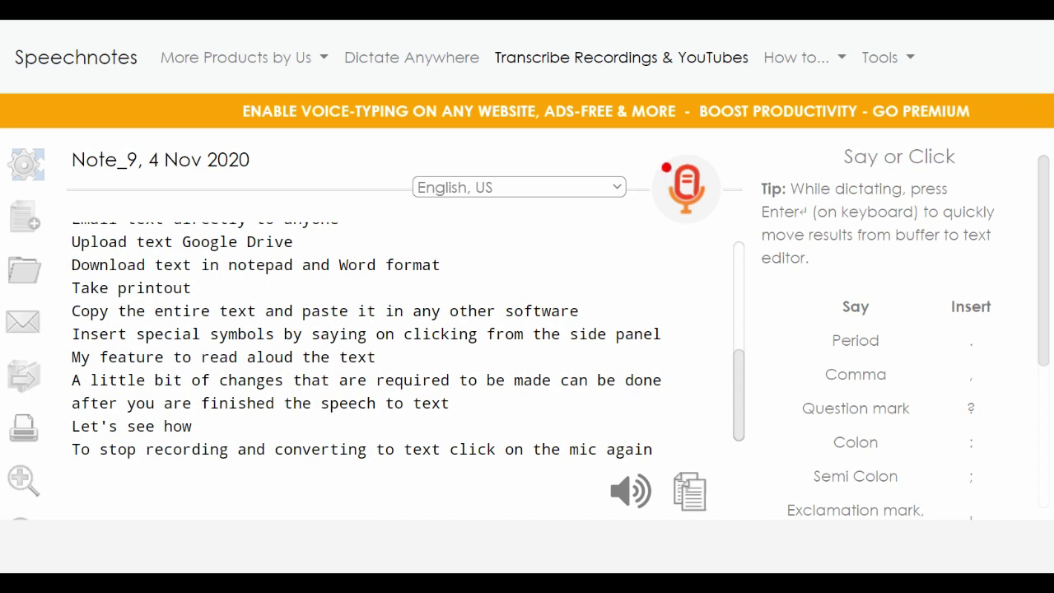
pyautogui.click(678, 201)
# Add the flagged word "Speechnotes" to the spelling dictionary
pyautogui.scroll(4, 624, 429)
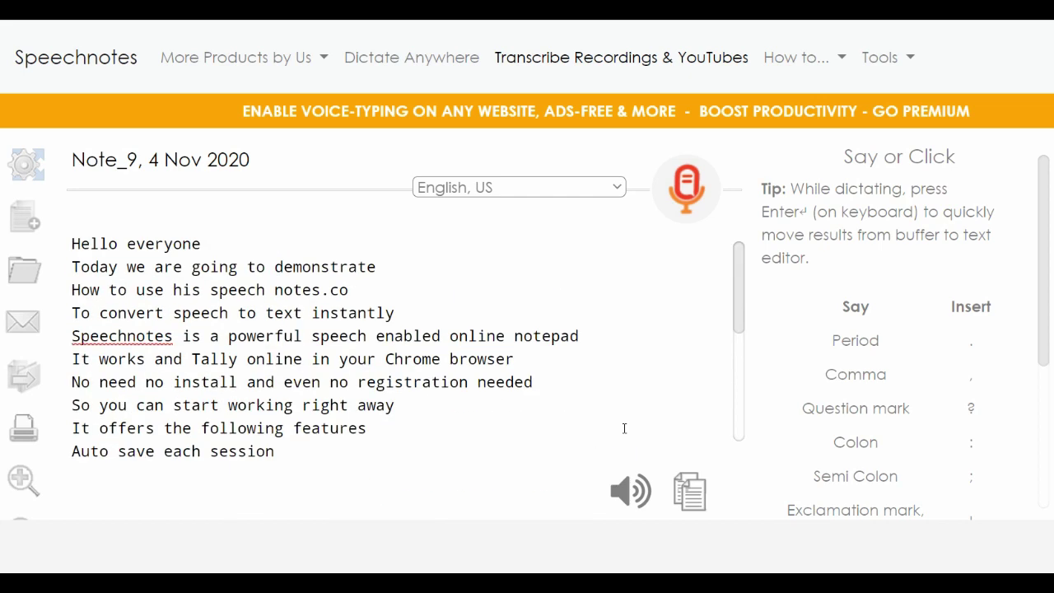
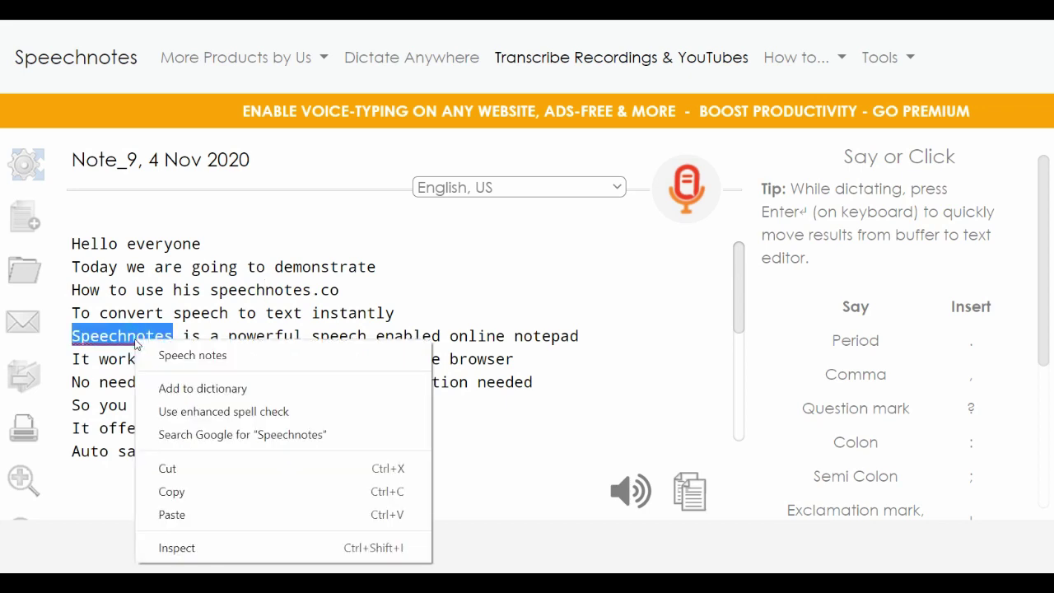
pyautogui.click(202, 395)
pyautogui.click(284, 405)
# Add commas after "Hello everyone", "online notepad" and "Chrome browser" in the note
pyautogui.scroll(-1, 354, 370)
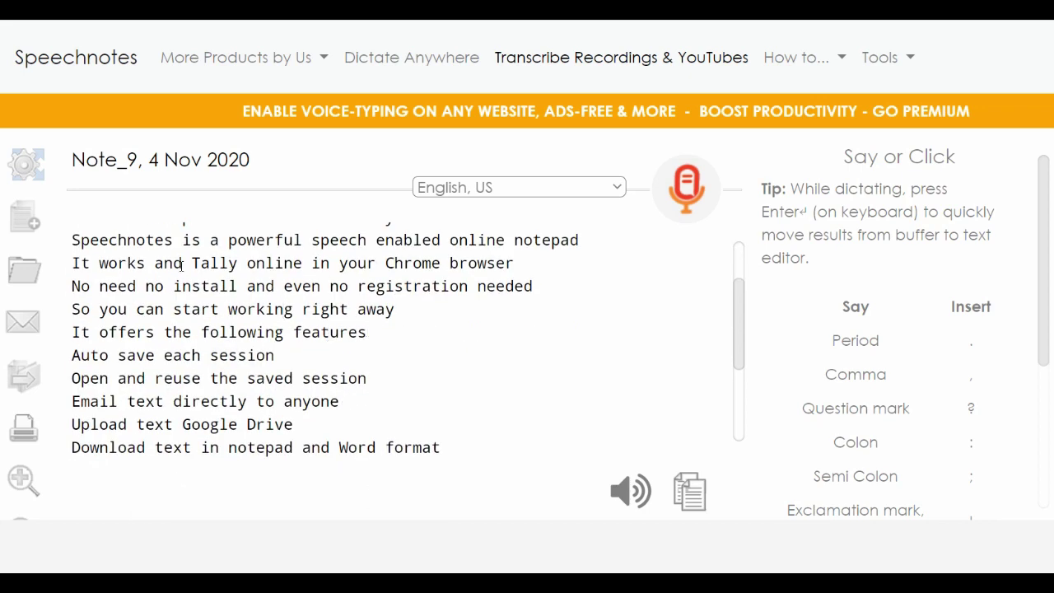
pyautogui.scroll(1, 272, 278)
pyautogui.click(202, 244)
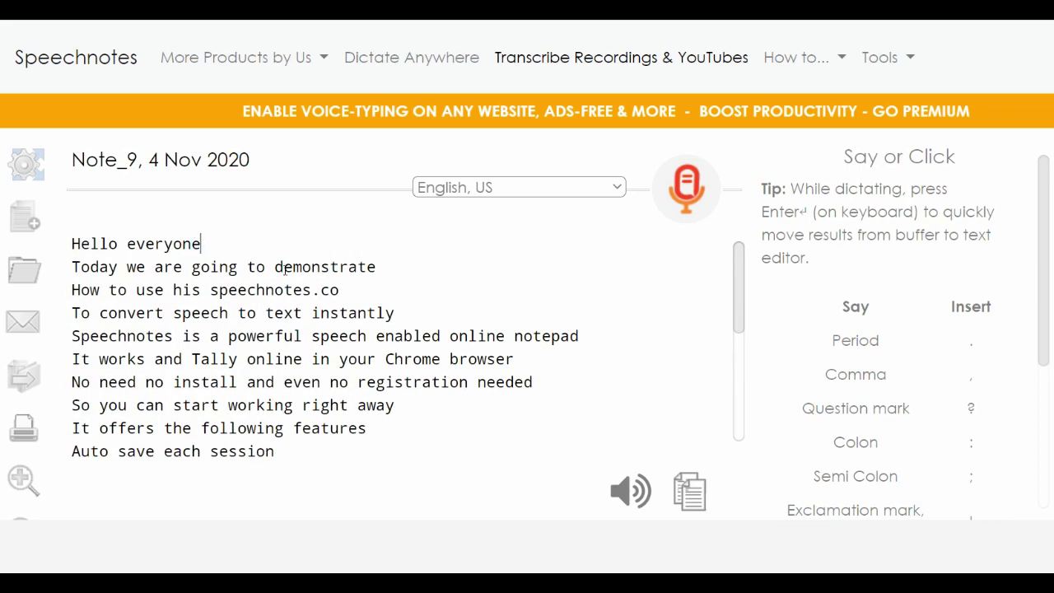
pyautogui.write(',')
pyautogui.click(581, 337)
pyautogui.write(',')
pyautogui.click(564, 357)
pyautogui.write(',')
# Insert "to download," after "No need" and add a comma after "registration needed"
pyautogui.click(164, 382)
pyautogui.write('to download,')
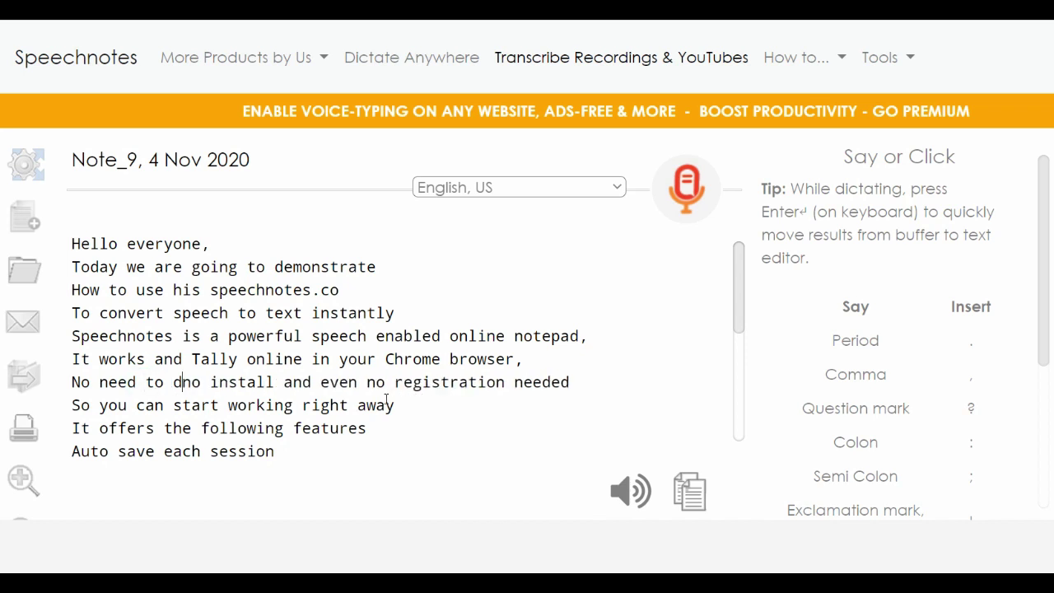
pyautogui.click(657, 384)
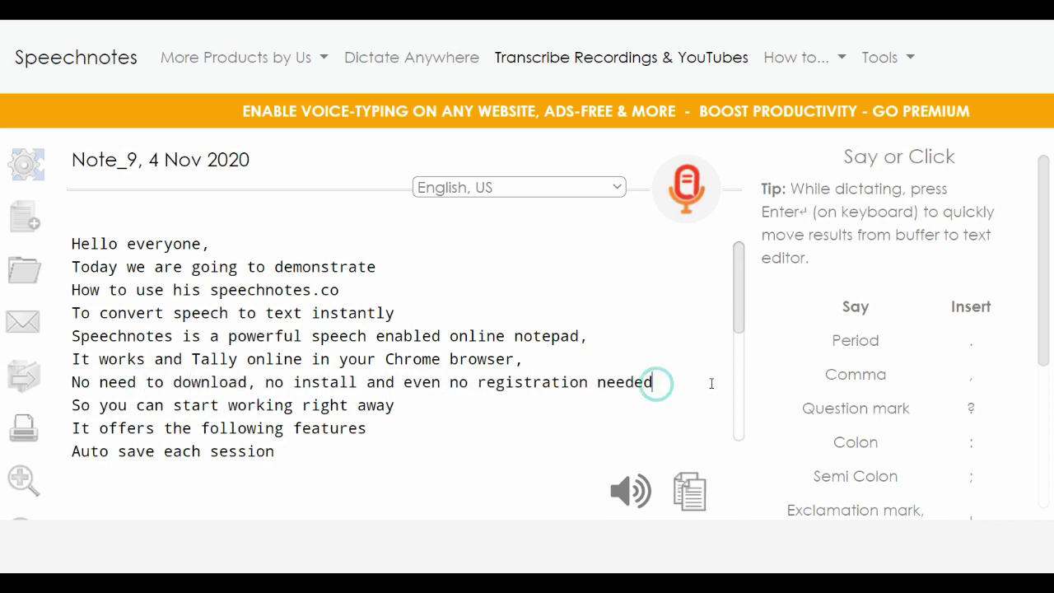
pyautogui.write(',')
# End the "working right away" line with a period and the "following features" line with a colon
pyautogui.press('Down')
pyautogui.write('.')
pyautogui.scroll(-2, 527, 363)
pyautogui.click(542, 336)
pyautogui.write(':')
# Insert a dash before the "Auto save", "Open and reuse", "Email text" and "Upload text" feature lines
pyautogui.click(72, 355)
pyautogui.scroll(-3, 937, 349)
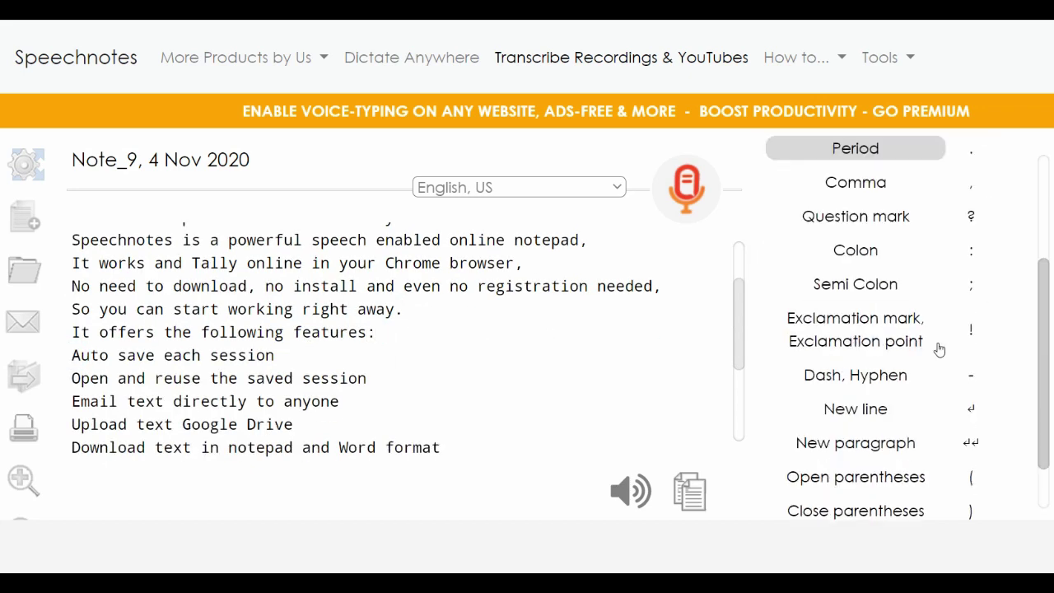
pyautogui.click(915, 378)
pyautogui.click(73, 378)
pyautogui.click(855, 374)
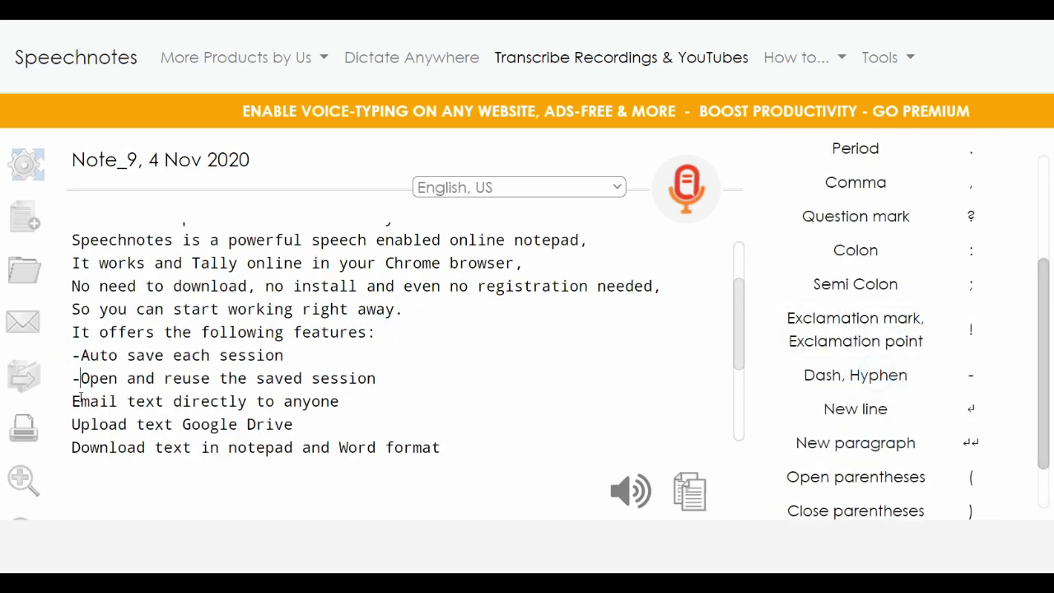
pyautogui.click(73, 401)
pyautogui.click(855, 374)
pyautogui.click(72, 424)
pyautogui.click(856, 375)
# Insert a dash before the "Download text" and "Take printout" lines, and leave only one dash before "Upload text"
pyautogui.scroll(-1, 250, 410)
pyautogui.scroll(-1, 251, 410)
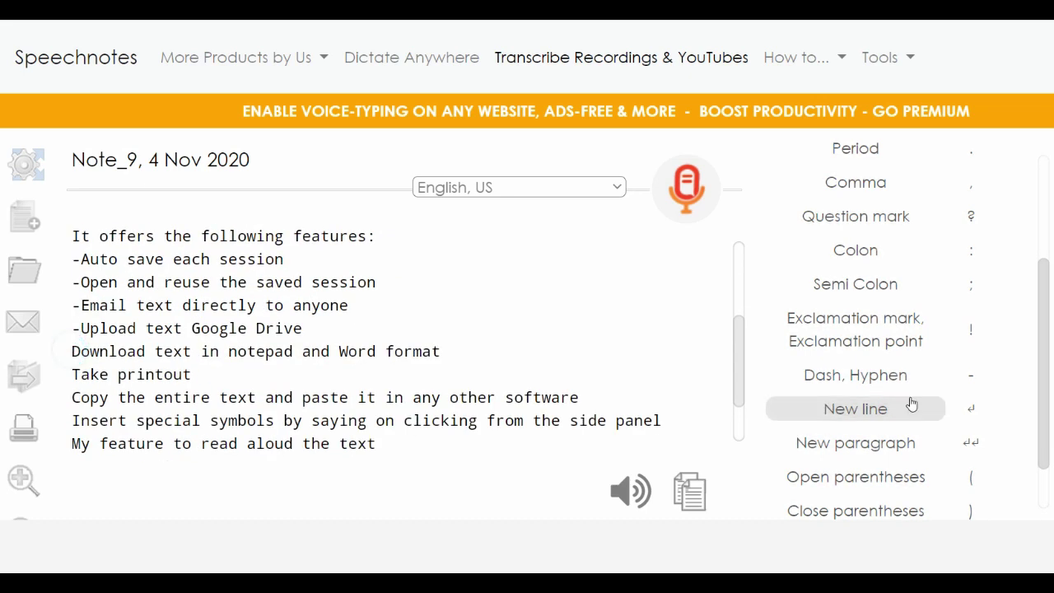
pyautogui.click(856, 375)
pyautogui.click(72, 351)
pyautogui.click(866, 374)
pyautogui.click(71, 374)
pyautogui.click(865, 376)
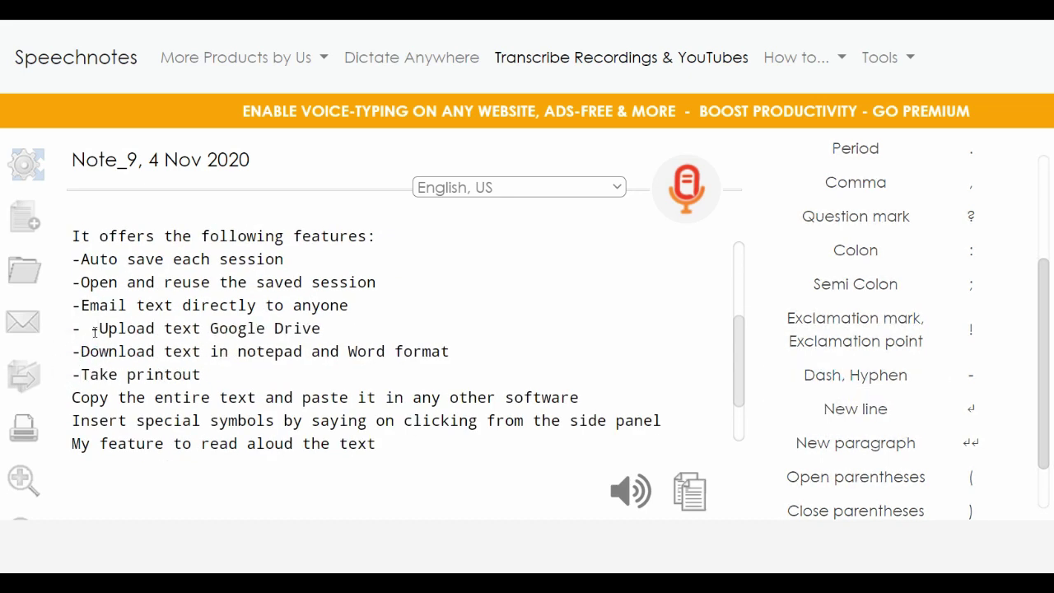
pyautogui.click(99, 328)
pyautogui.press('BackSpace')
pyautogui.press('BackSpace')
# Insert a dash before the "Copy the entire text" and "Insert special symbols" lines
pyautogui.click(72, 397)
pyautogui.click(866, 377)
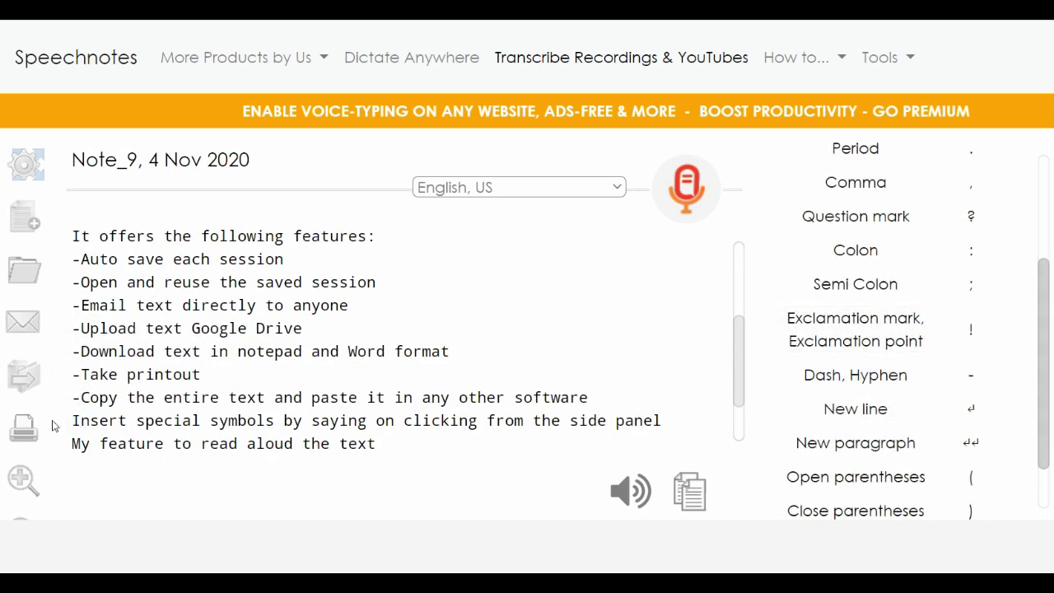
pyautogui.click(73, 420)
pyautogui.click(856, 375)
# Replace "My" with "Mic" in the read-aloud feature line and put a dash before it
pyautogui.click(71, 357)
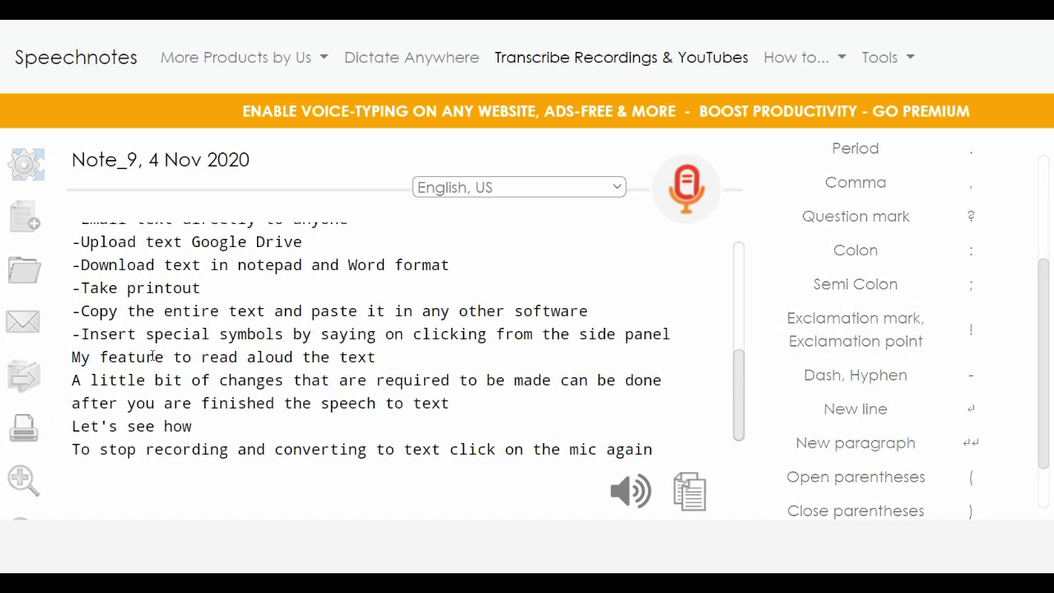
pyautogui.doubleClick(78, 357)
pyautogui.write('Mic')
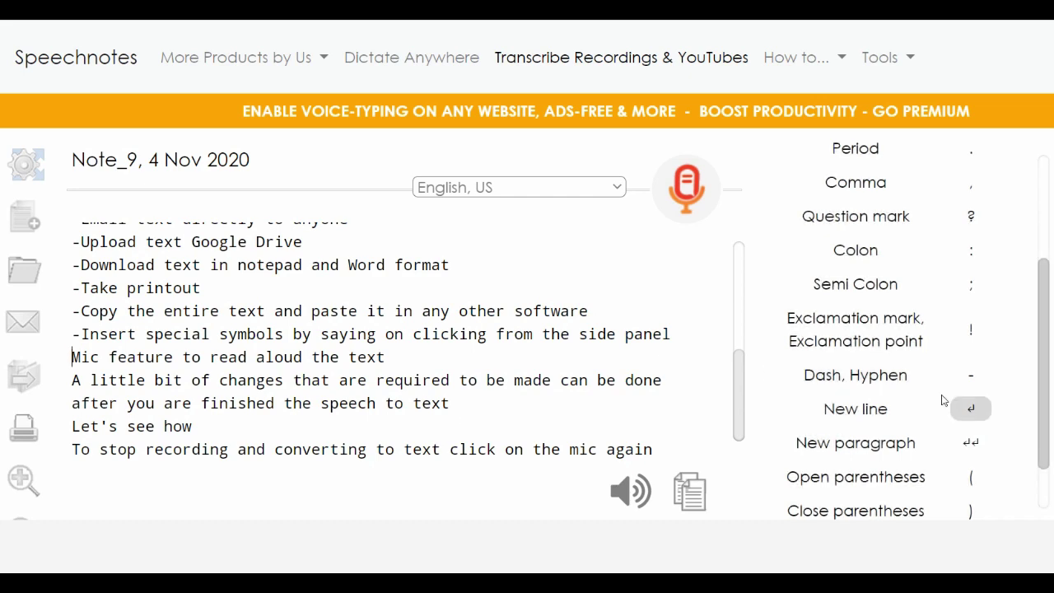
pyautogui.click(855, 375)
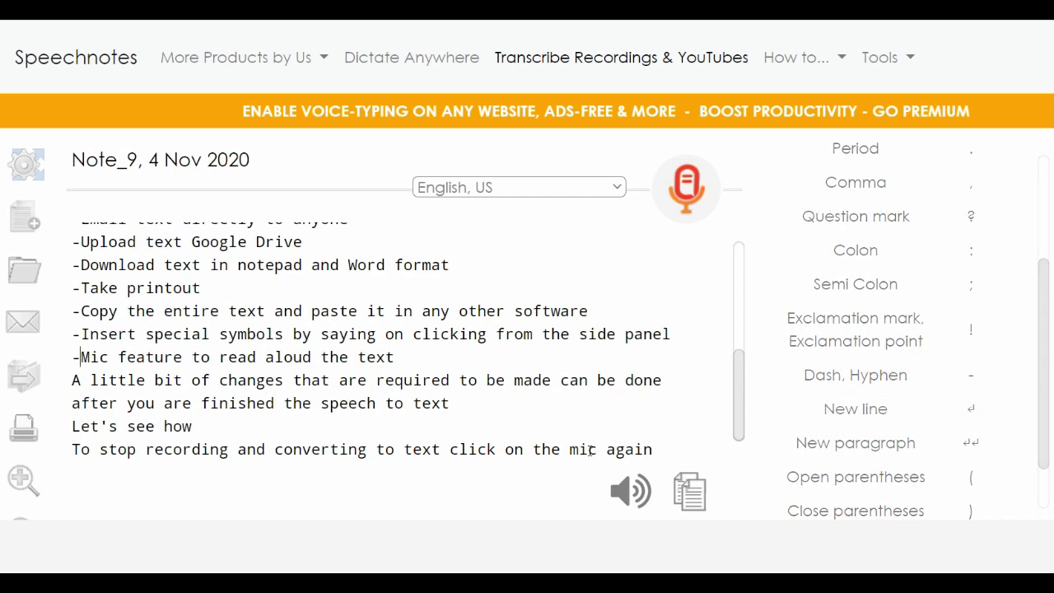
# Delete the word "his" before "speechnotes.co" in the third line of the note
pyautogui.scroll(5, 310, 313)
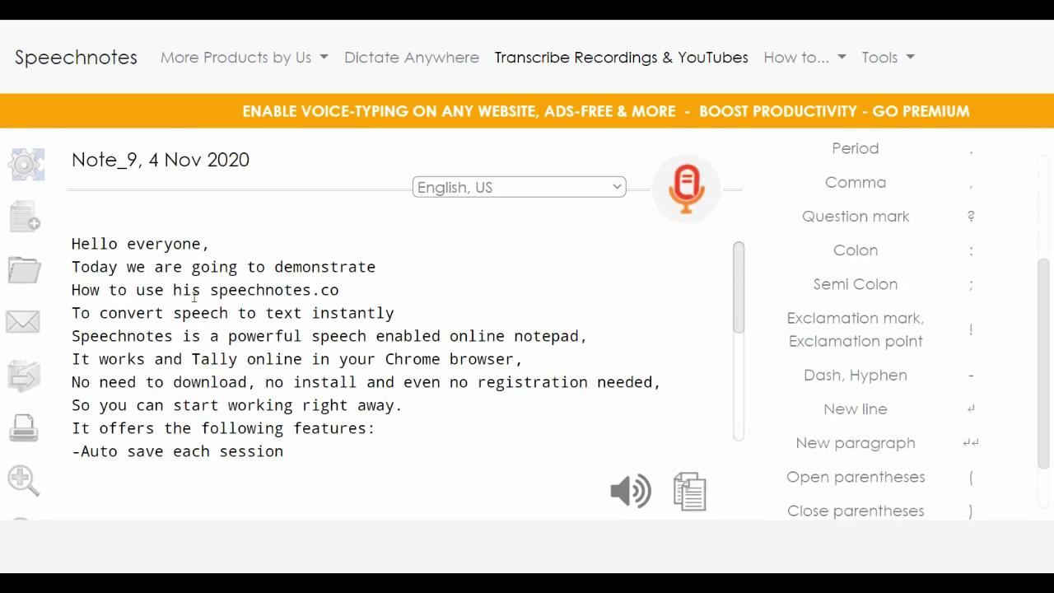
pyautogui.click(210, 290)
pyautogui.press('BackSpace')
pyautogui.press('BackSpace')
pyautogui.press('BackSpace')
pyautogui.press('BackSpace')
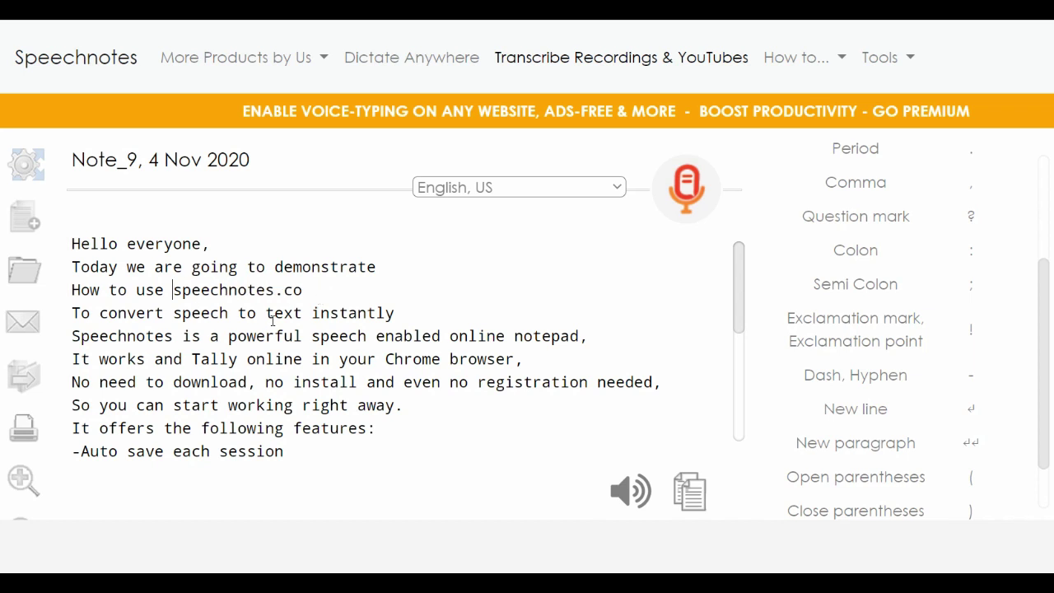
# End the lines finishing with "instantly", "notepad", "browser" and "registration needed" with periods, replacing any commas there
pyautogui.click(398, 314)
pyautogui.write('.')
pyautogui.click(617, 332)
pyautogui.press('BackSpace')
pyautogui.write('.')
pyautogui.click(602, 363)
pyautogui.press('BackSpace')
pyautogui.write('.')
pyautogui.scroll(-1, 602, 365)
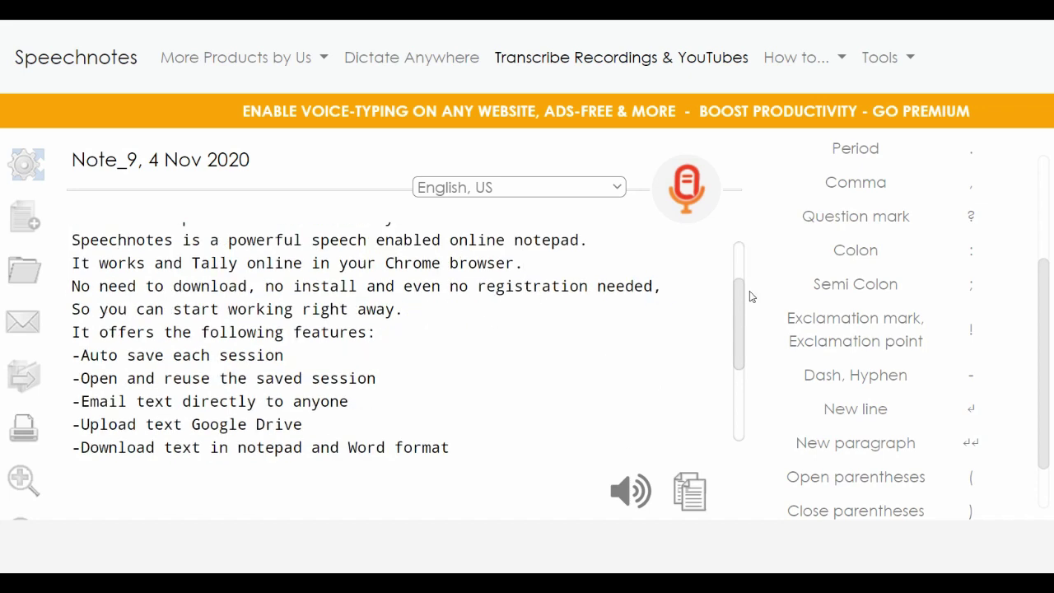
pyautogui.click(655, 286)
pyautogui.press('BackSpace')
pyautogui.write('.')
# Insert "with" between "finished" and "the speech to text"
pyautogui.scroll(-2, 151, 350)
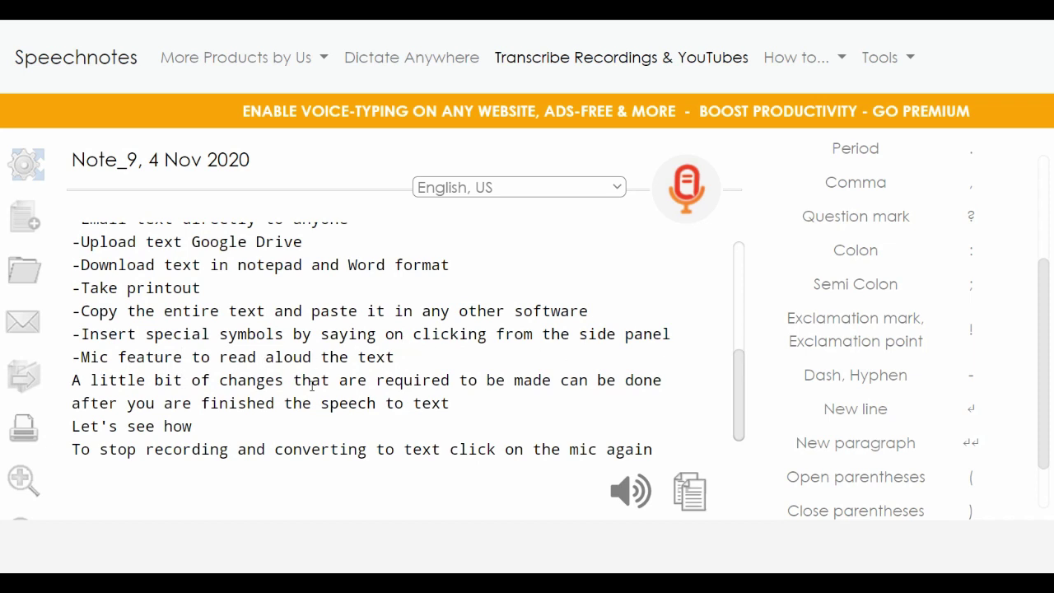
pyautogui.click(288, 408)
pyautogui.write('with')
# Add an exclamation mark after "Let's see how" and a period after "click on the mic again"
pyautogui.scroll(-1, 259, 445)
pyautogui.click(228, 328)
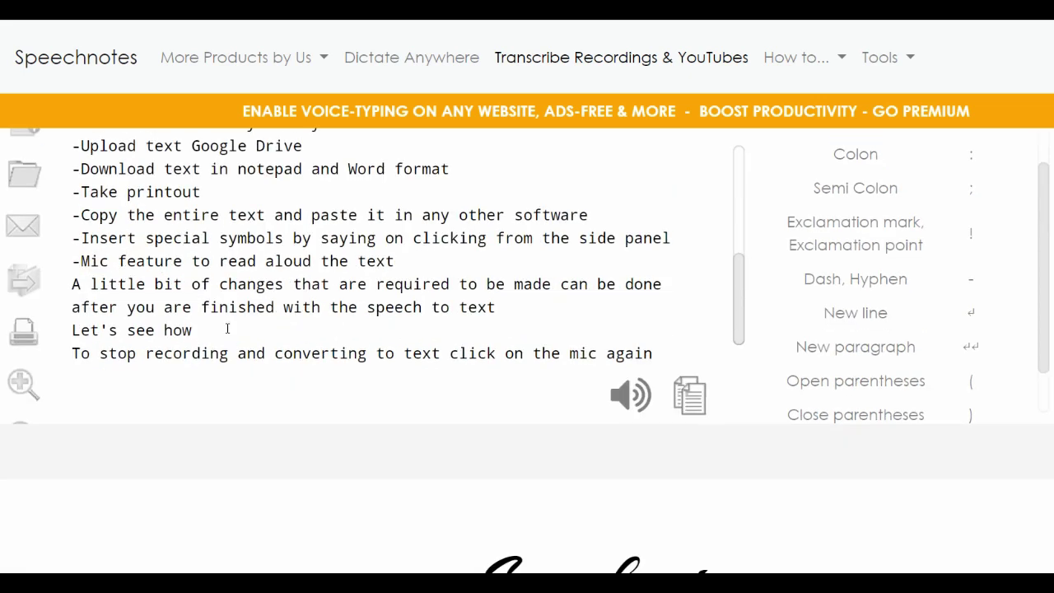
pyautogui.write('!')
pyautogui.click(654, 353)
pyautogui.write('.')
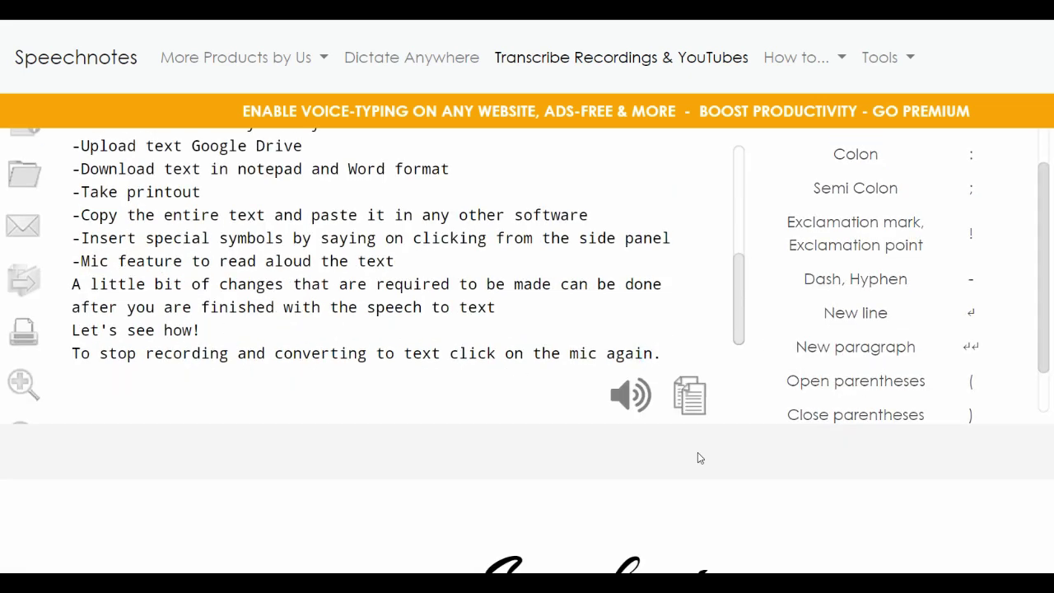
# Replace "and Tally" with "entirely" in the "It works" line so it reads "It works entirely online"
pyautogui.scroll(10, 680, 276)
pyautogui.click(236, 359)
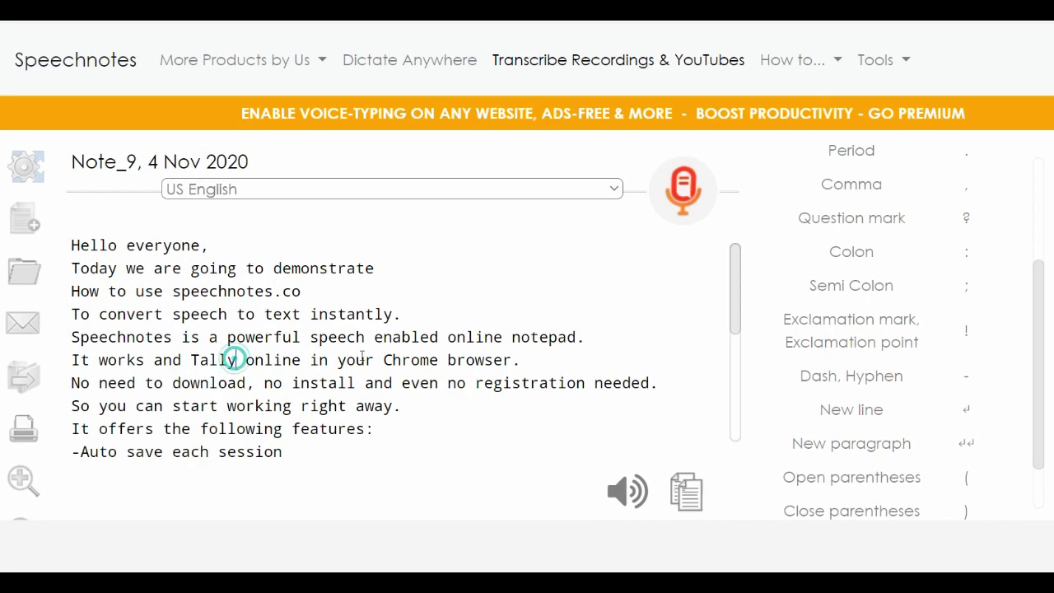
pyautogui.press('BackSpace')
pyautogui.press('BackSpace')
pyautogui.press('BackSpace')
pyautogui.press('BackSpace')
pyautogui.press('BackSpace')
pyautogui.press('BackSpace')
pyautogui.press('BackSpace')
pyautogui.press('BackSpace')
pyautogui.press('BackSpace')
pyautogui.write('entirely')
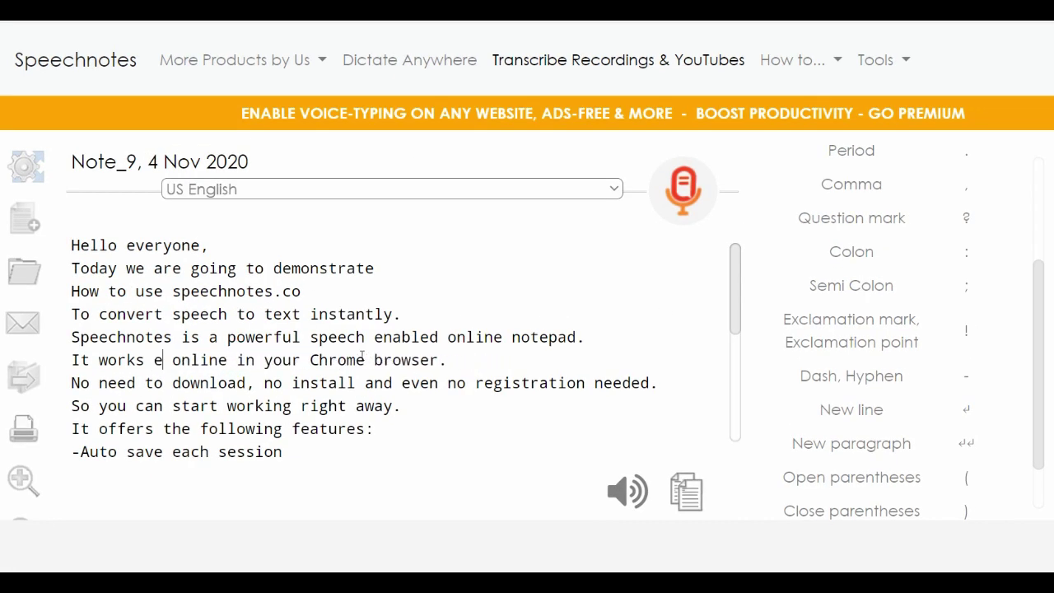
# Have the corrected note read aloud and follow the text through to its end
pyautogui.scroll(-3, 159, 321)
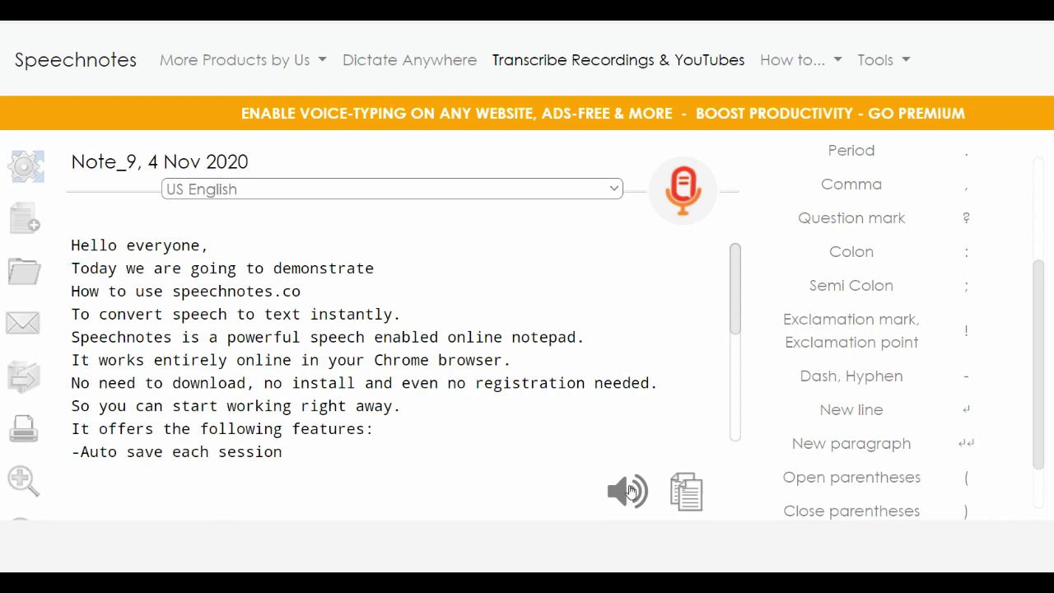
pyautogui.click(627, 491)
pyautogui.write('-Open and reuse the saved session -Email text directly to anyone -Upload text to Google Drive -Download text in notepad and Word format')
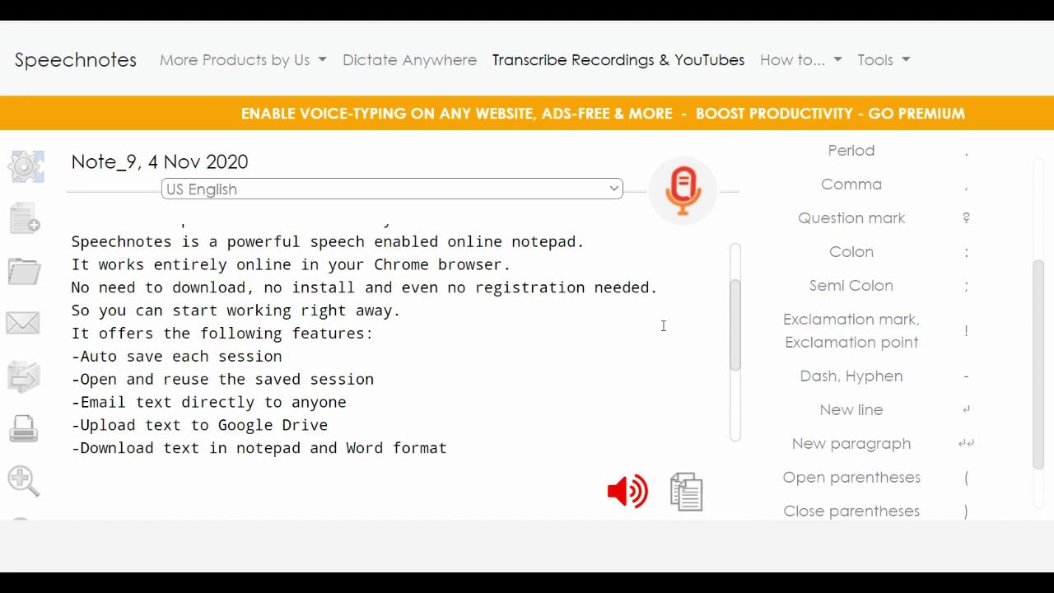
pyautogui.scroll(-2, 663, 326)
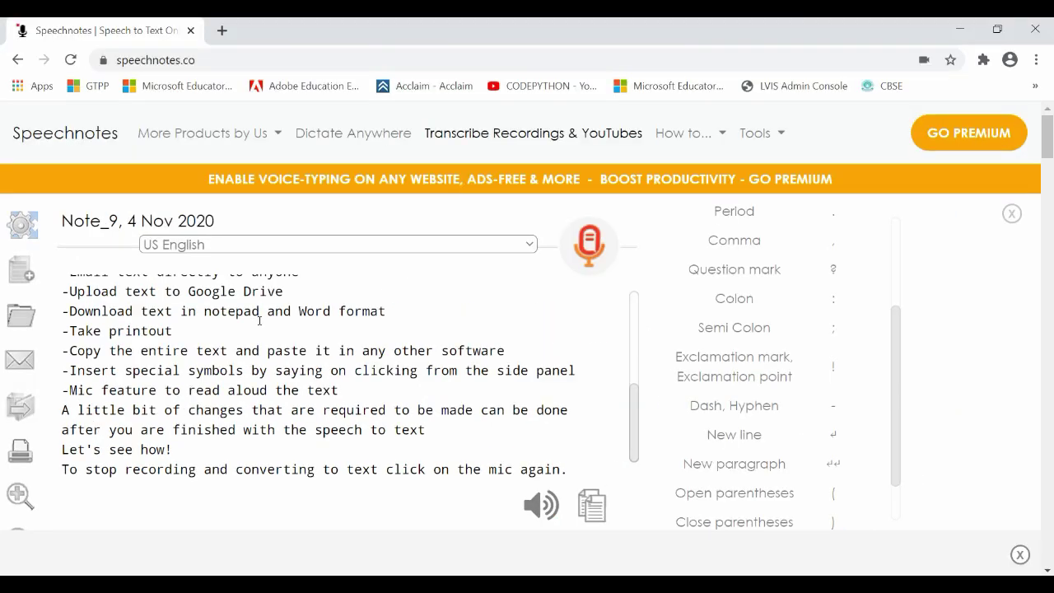
# Open a blank Notepad window and narrow it so the beginning of the note shows beside it
pyautogui.scroll(10, 302, 276)
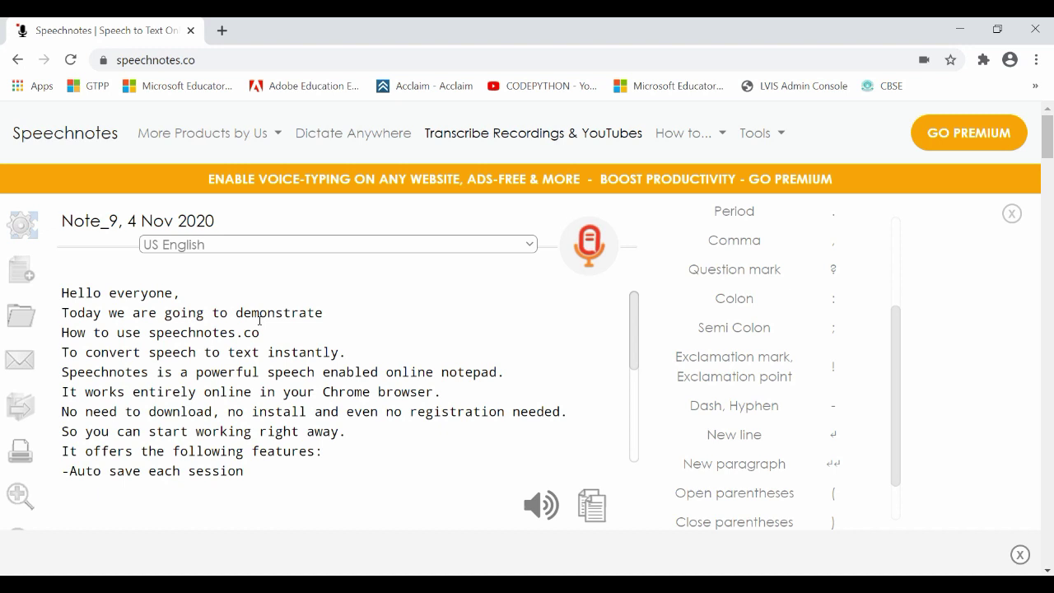
pyautogui.press('super+r')
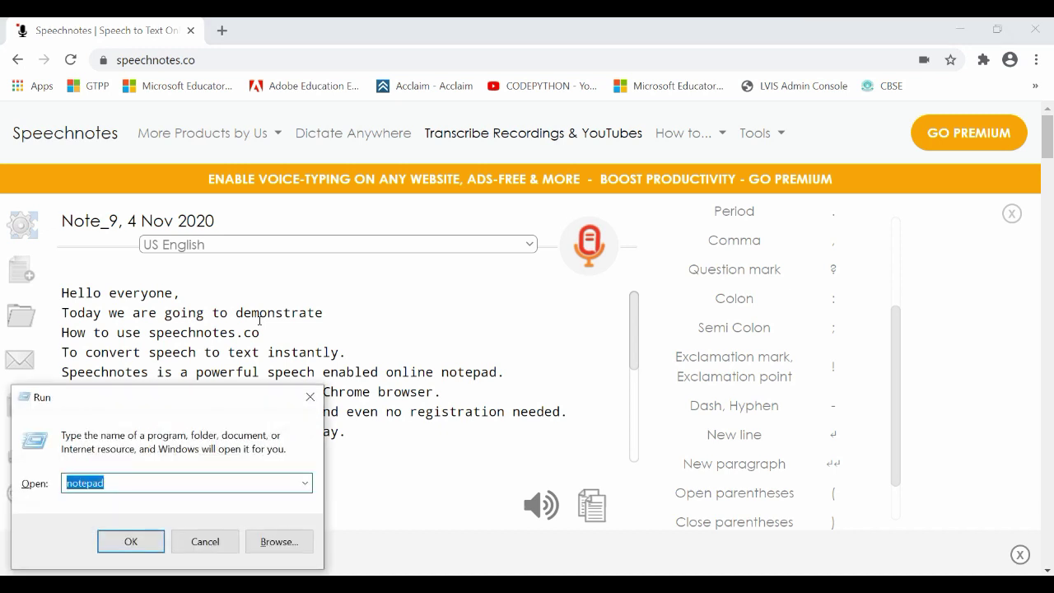
pyautogui.press('Return')
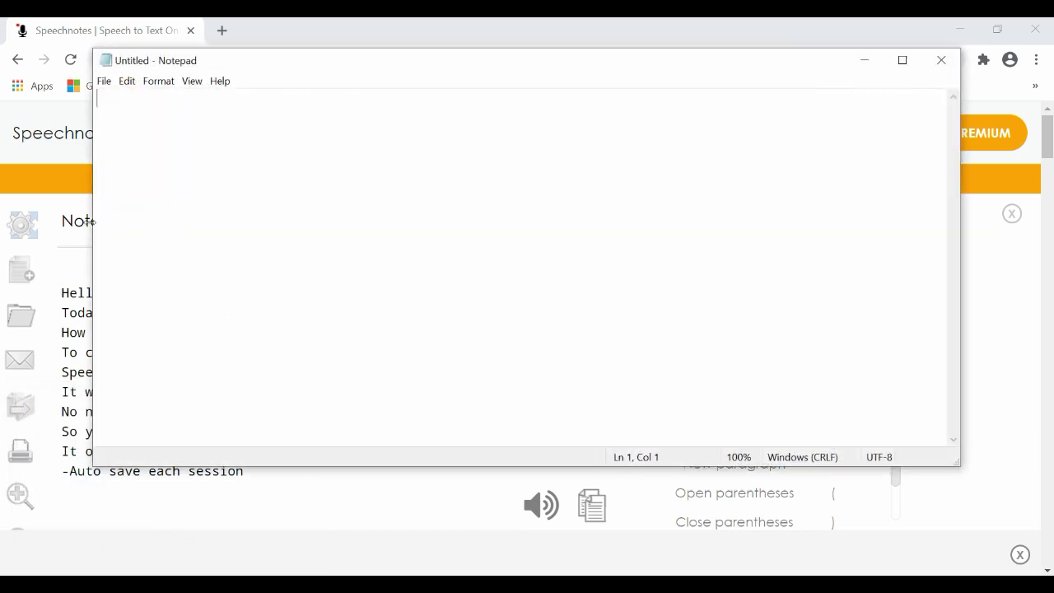
pyautogui.moveTo(95, 235); pyautogui.dragTo(384, 238)
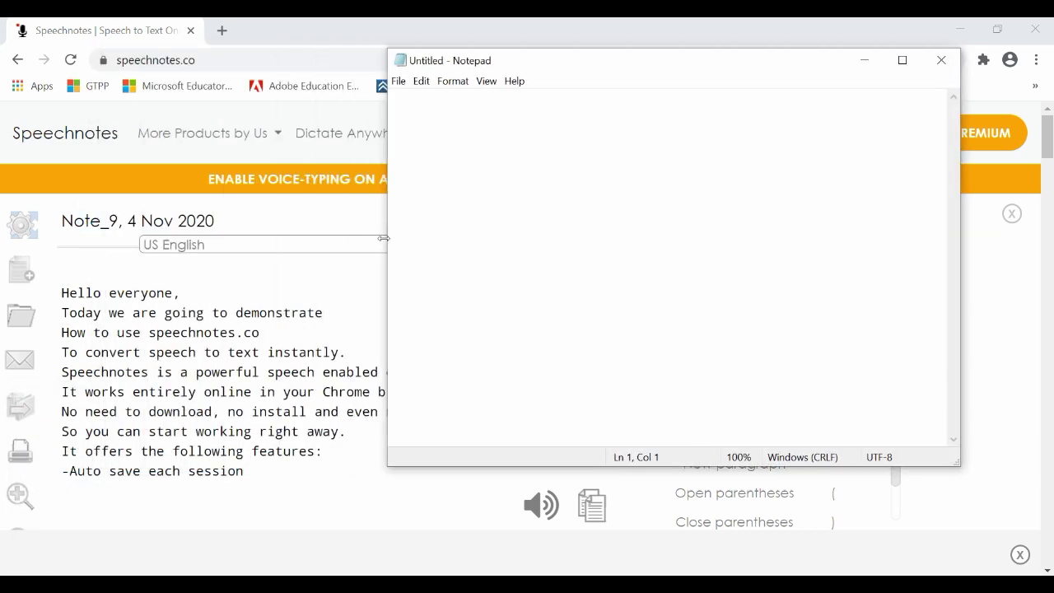
# Copy the entire Speechnotes note and paste it into the blank Notepad window
pyautogui.click(113, 294)
pyautogui.hotkey('ctrl', 'a')
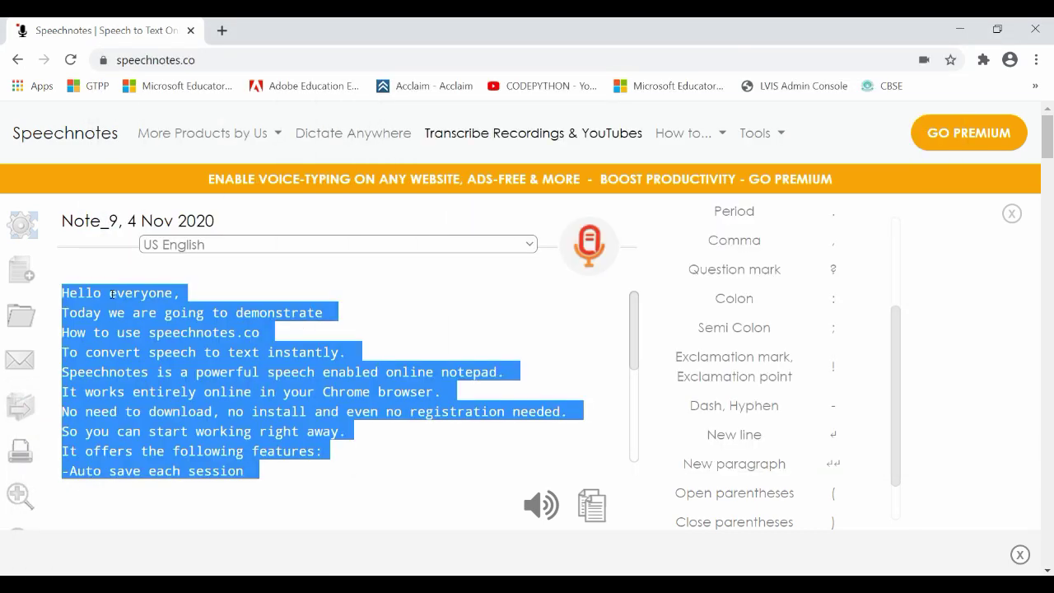
pyautogui.hotkey('alt', 'Tab')
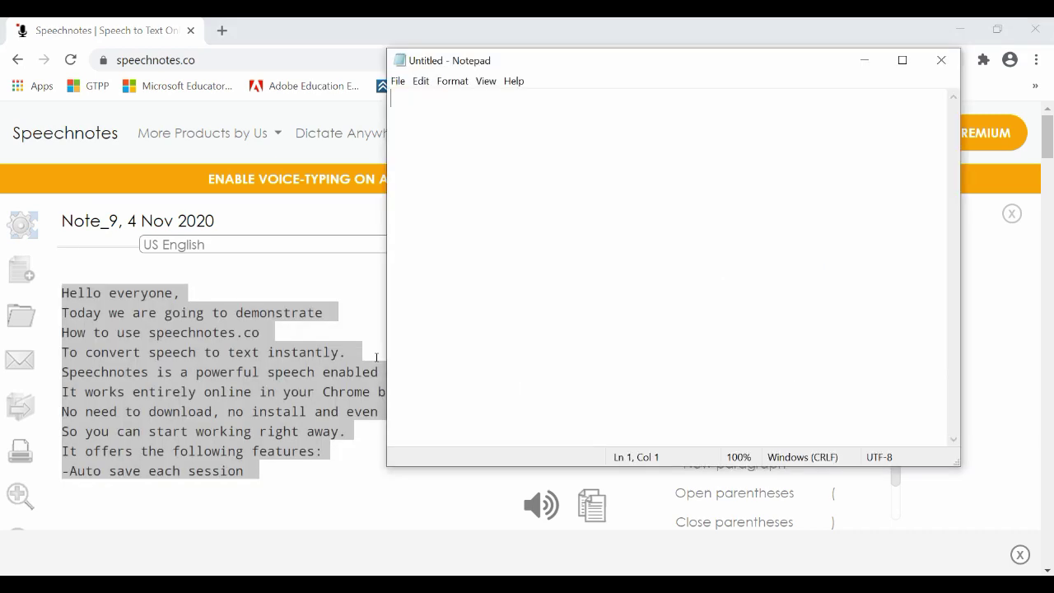
pyautogui.write("Hello everyone, Today we are going to demonstrate How to use speechnotes.co To convert speech to text instantly. Speechnotes is a powerful speech enabled online notepad. It works entirely online in your Chrome browser. No need to download, no install and even no registration needed. So you can start working right away. It offers the following features: -Auto save each session -Open and reuse the saved session -Email text directly to anyone -Upload text to Google Drive -Download text in notepad and Word format -Take printout -Copy the entire text and paste it in any other software -Insert special symbols by saying on clicking from the side panel -Mic feature to read aloud the text A little bit of changes that are required to be made can be done after you are finished with the speech to text Let's see how! To stop recording and converting to text click on the mic again.")
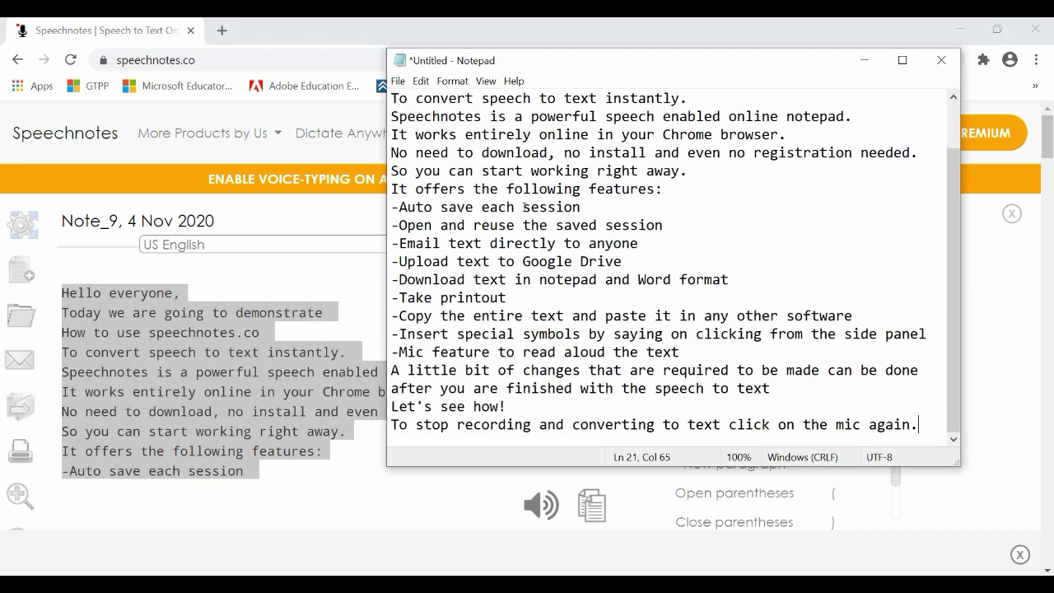
# Close Notepad without saving and deselect the note text in Speechnotes
pyautogui.click(945, 65)
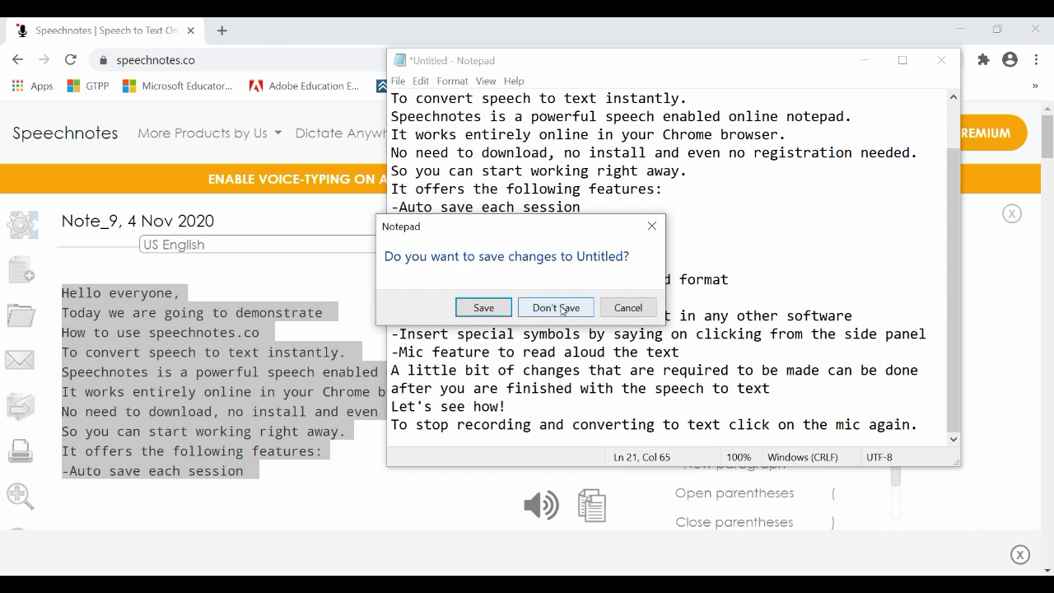
pyautogui.click(556, 308)
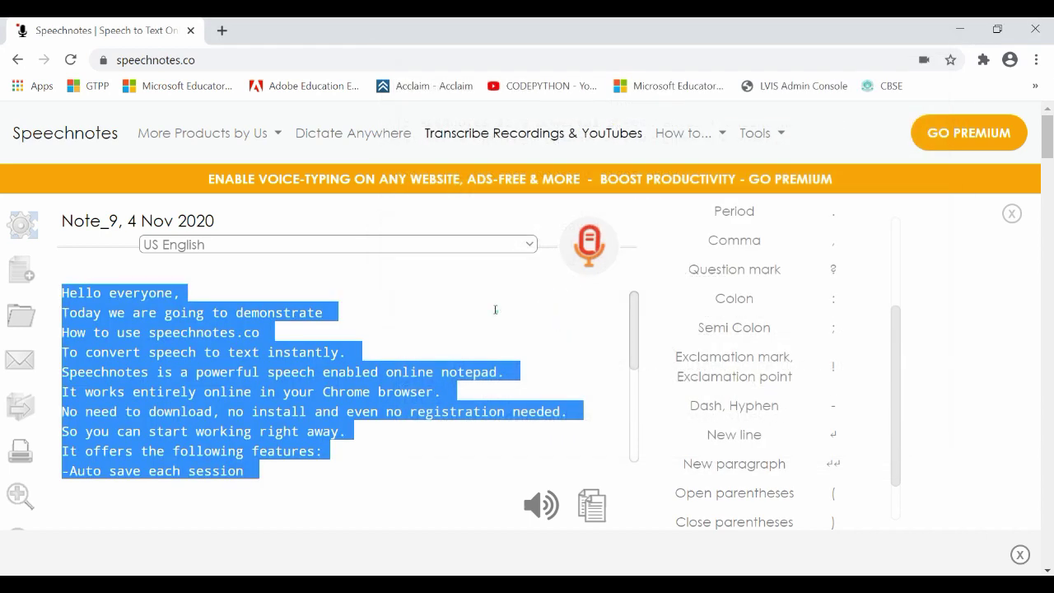
pyautogui.click(495, 309)
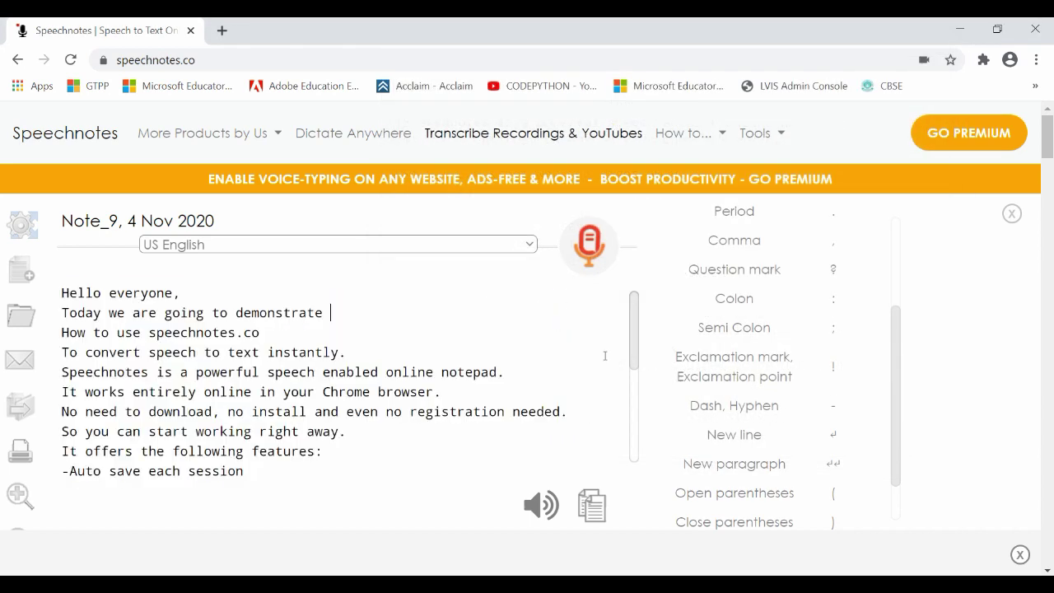
# Copy the whole note with Speechnotes' copy function, paste it into a blank Word document and review it to the end
pyautogui.click(589, 513)
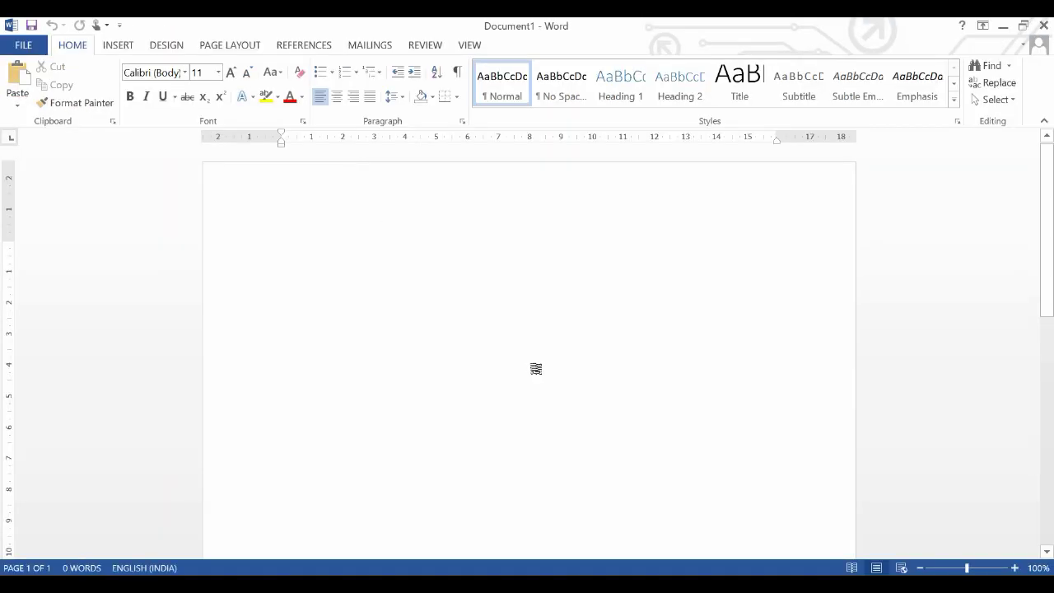
pyautogui.hotkey('ctrl', 'v')
pyautogui.scroll(5, 655, 378)
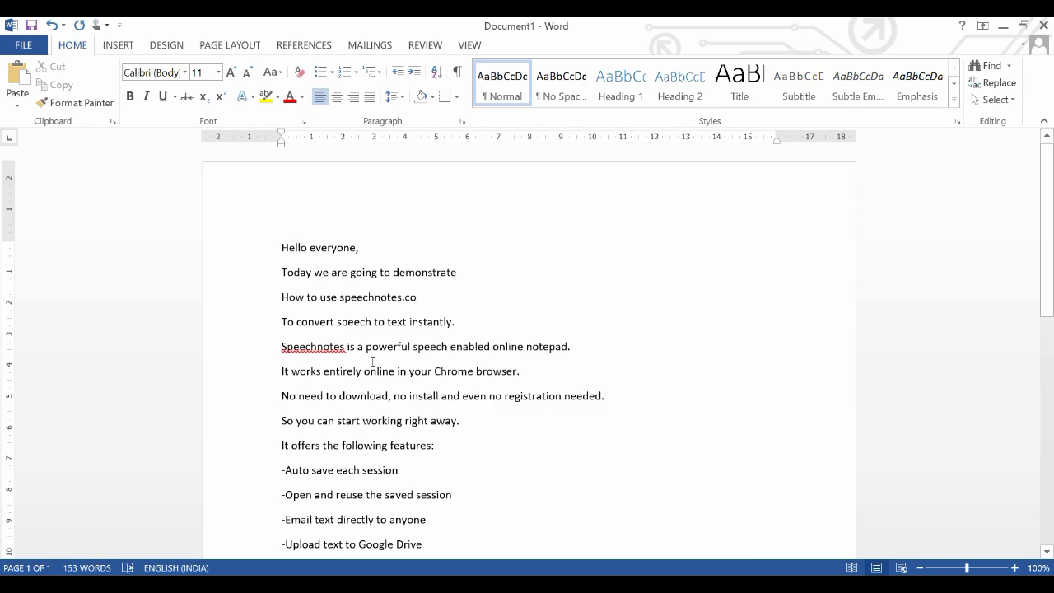
pyautogui.scroll(-1, 517, 350)
pyautogui.scroll(-4, 517, 351)
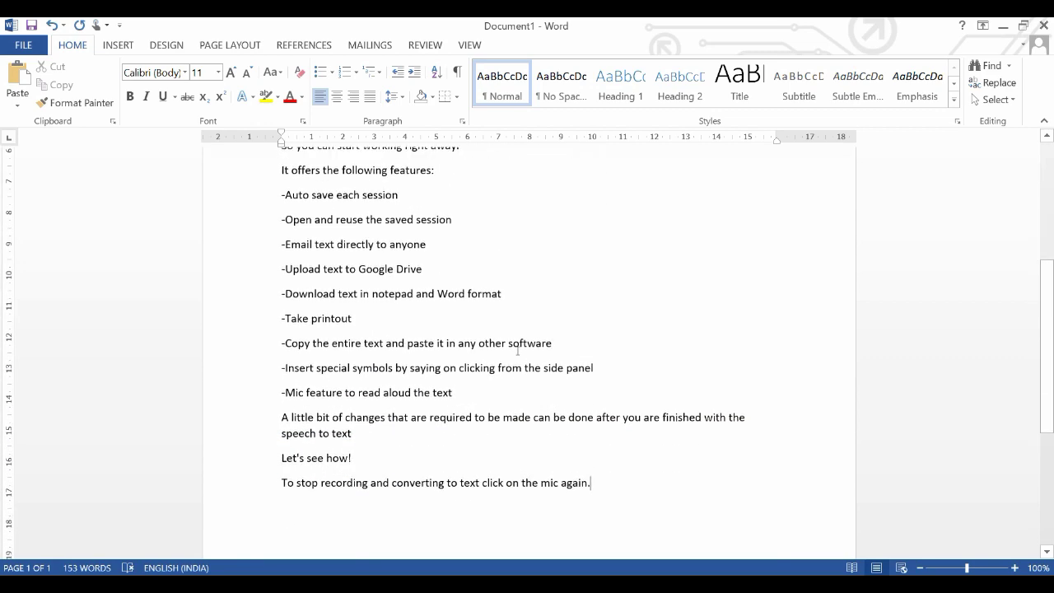
pyautogui.scroll(7, 364, 337)
# Add the flagged word "Speechnotes" to Word's dictionary, and close the document without saving
pyautogui.rightClick(329, 346)
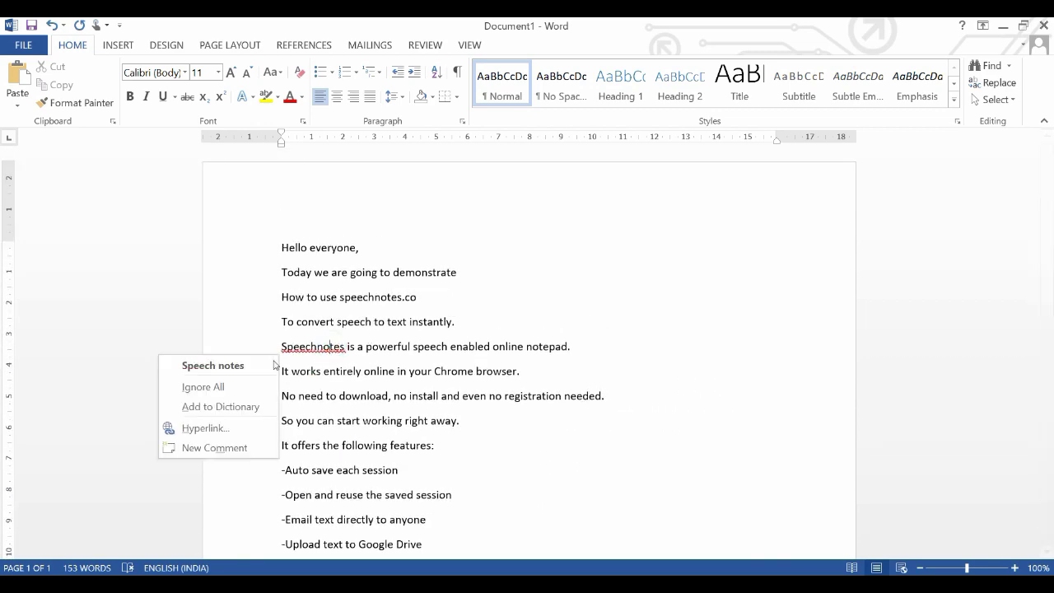
pyautogui.click(239, 407)
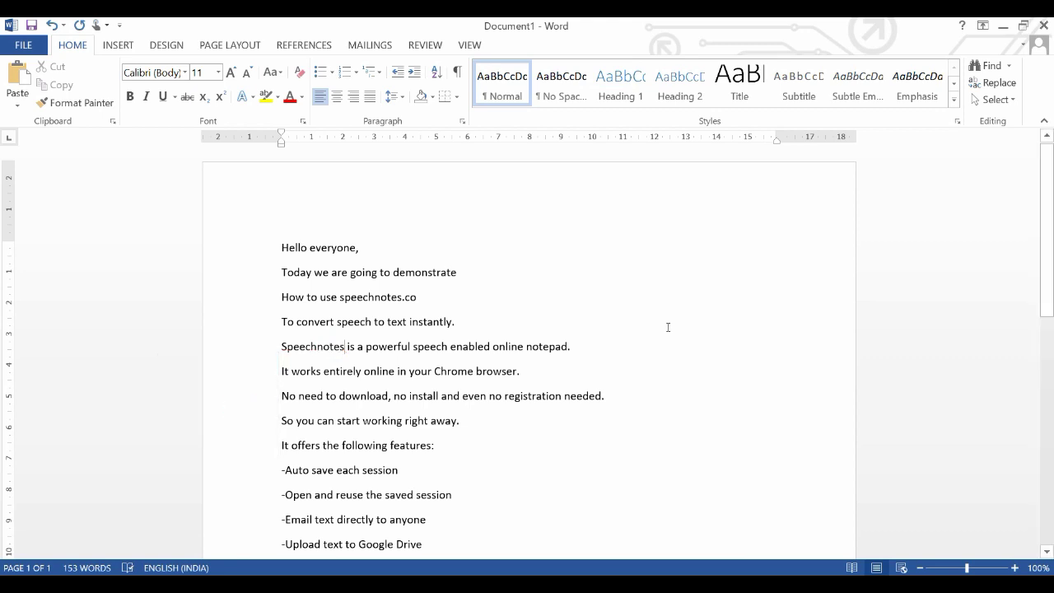
pyautogui.click(1040, 25)
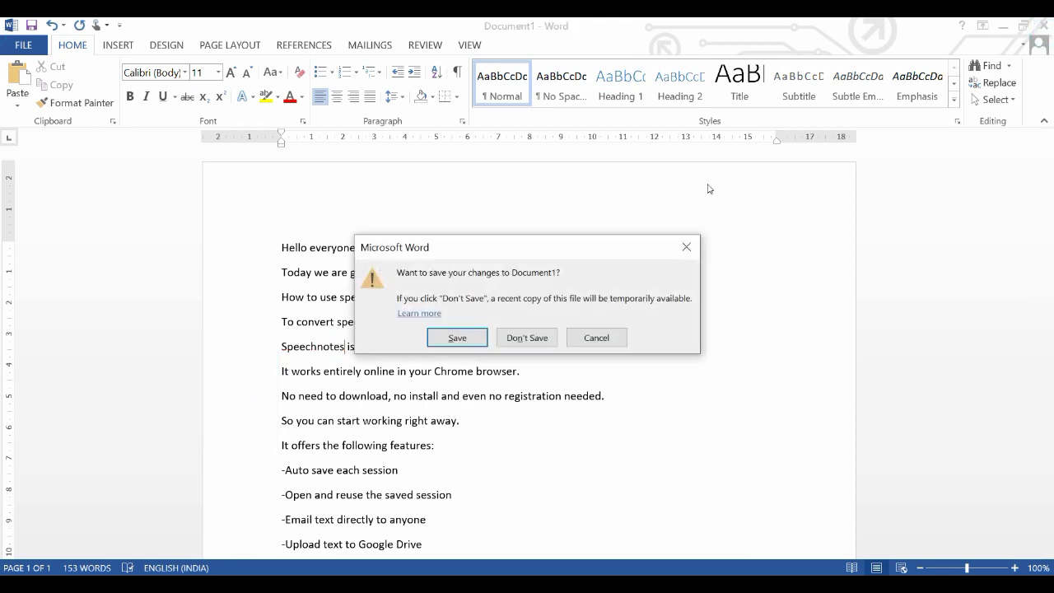
pyautogui.click(518, 340)
pyautogui.click(515, 337)
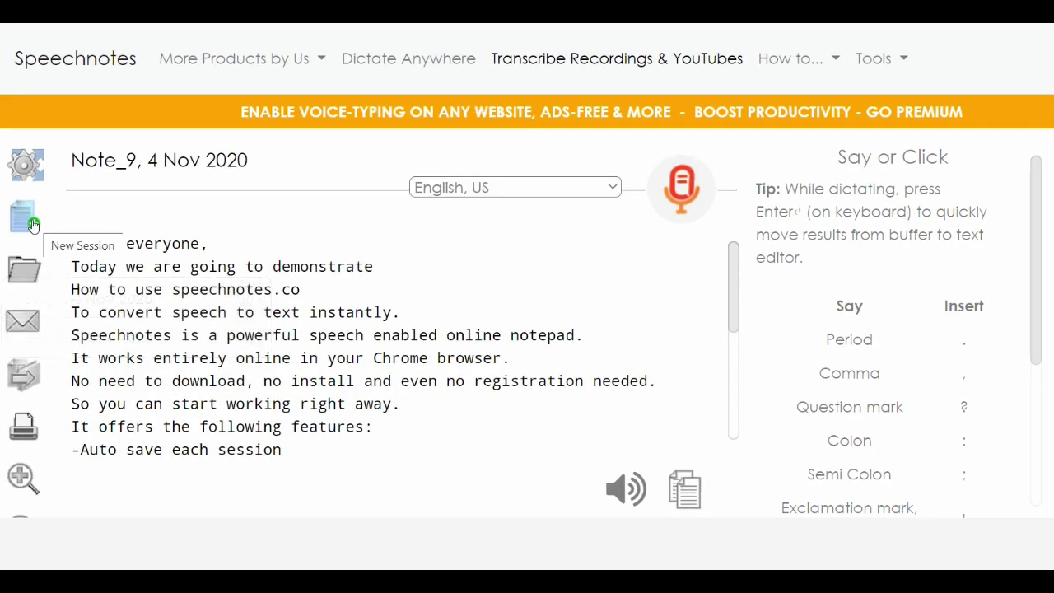
# Reopen the session "Note_9, 4 Nov 2020" from the saved sessions in Speechnotes
pyautogui.moveTo(29, 266)
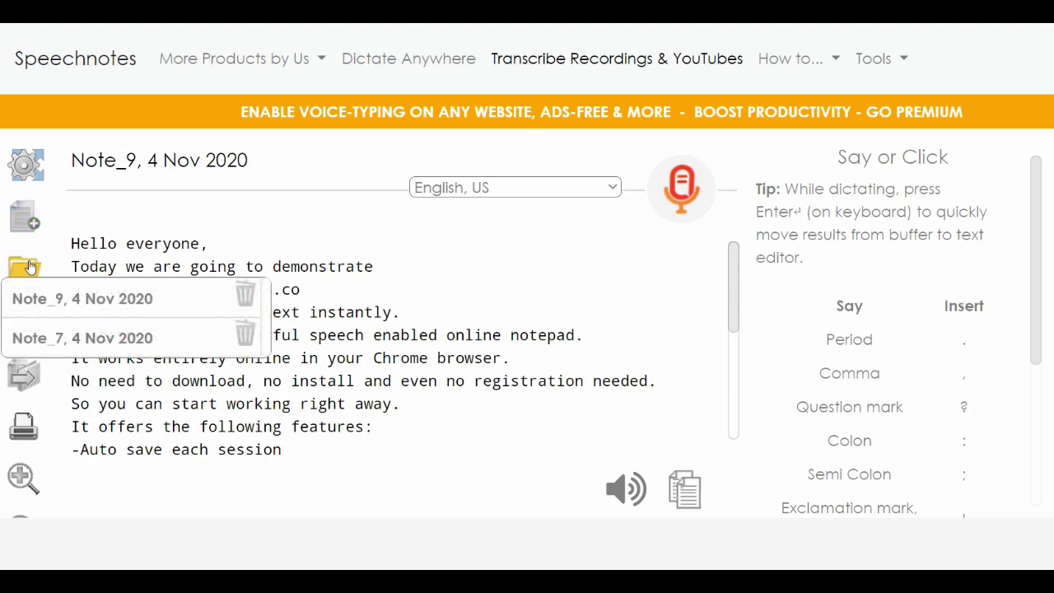
pyautogui.click(120, 298)
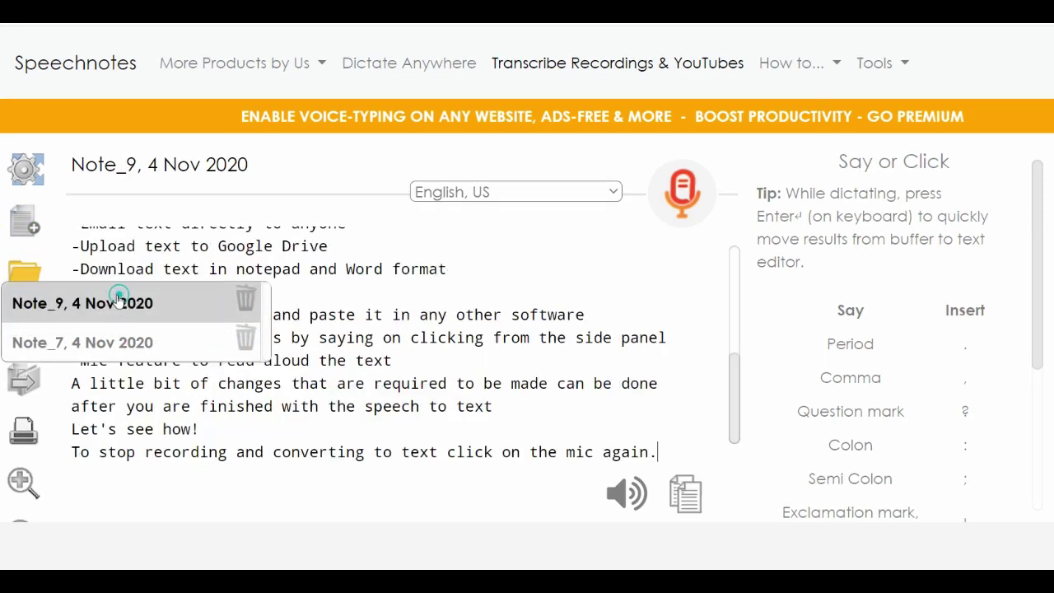
pyautogui.click(194, 317)
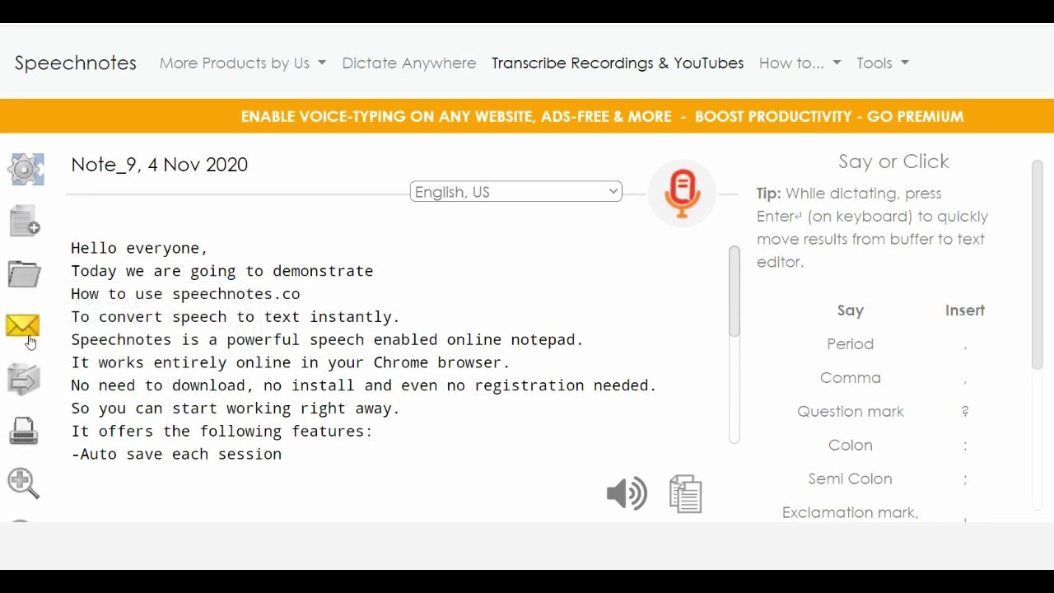
# Download the note both as a text file (.txt) and as a Word document (.doc)
pyautogui.click(23, 377)
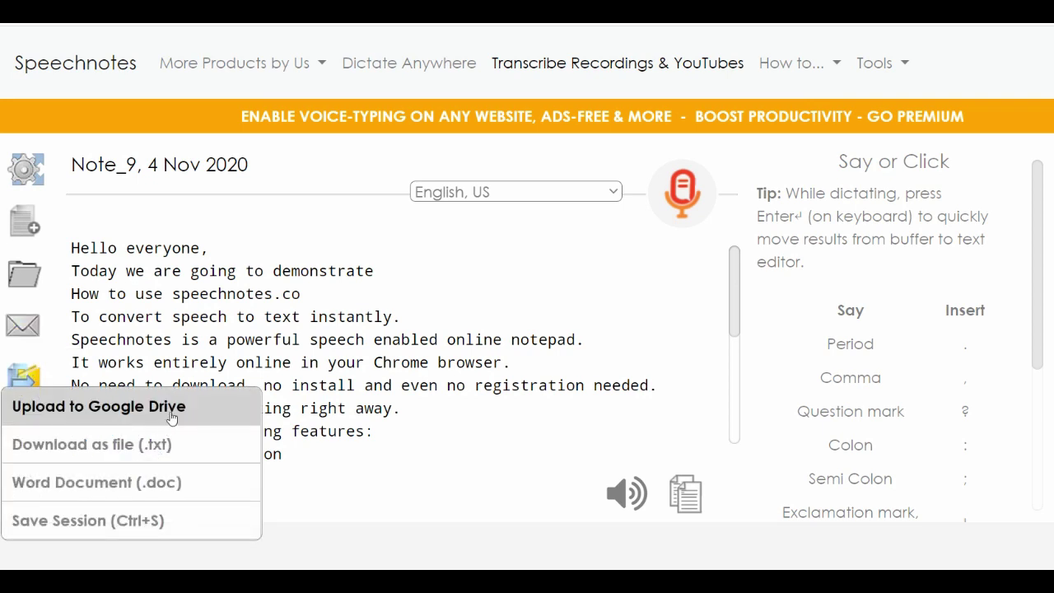
pyautogui.click(167, 445)
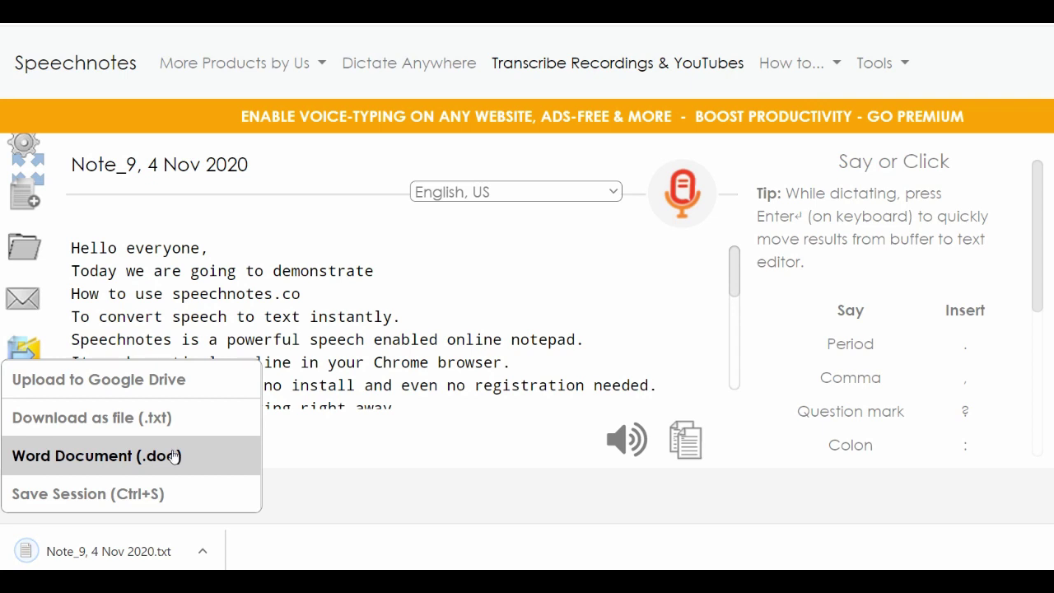
pyautogui.click(174, 455)
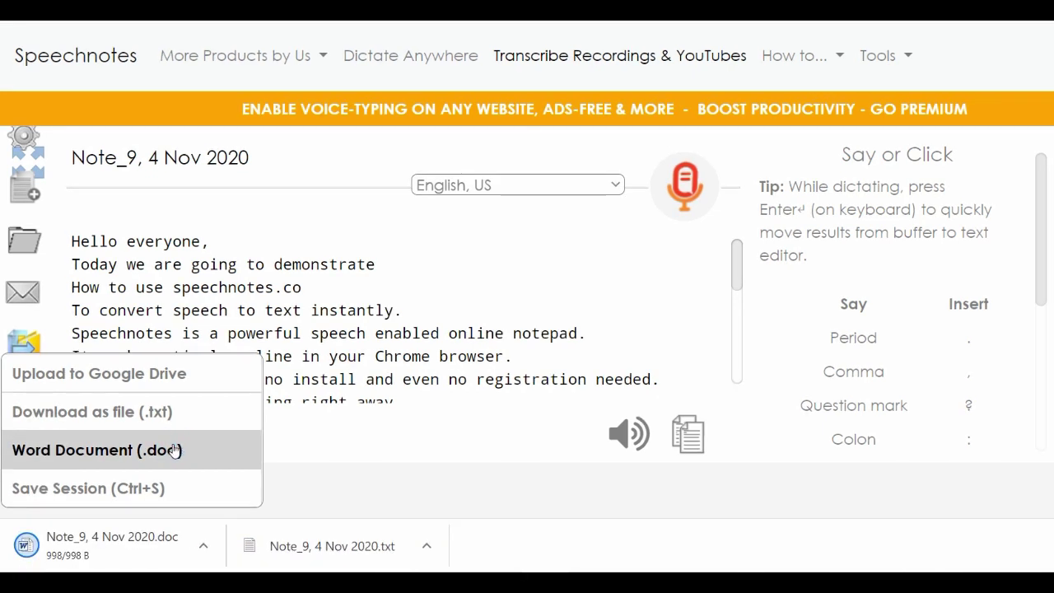
pyautogui.click(338, 437)
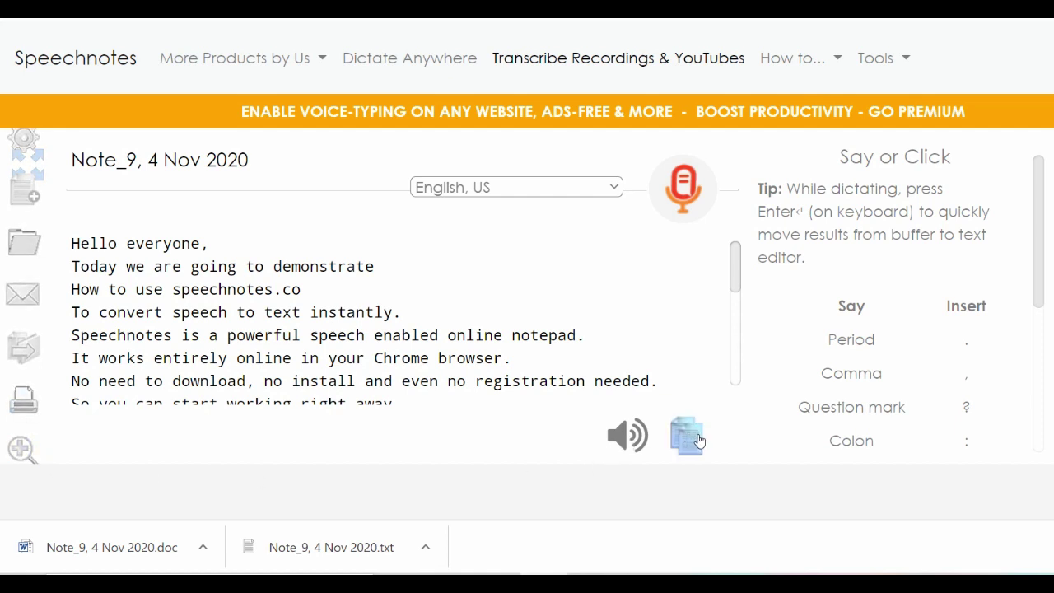
# Open the downloaded "Note_9, 4 Nov 2020.txt" in Notepad, look through its text and close it
pyautogui.click(321, 546)
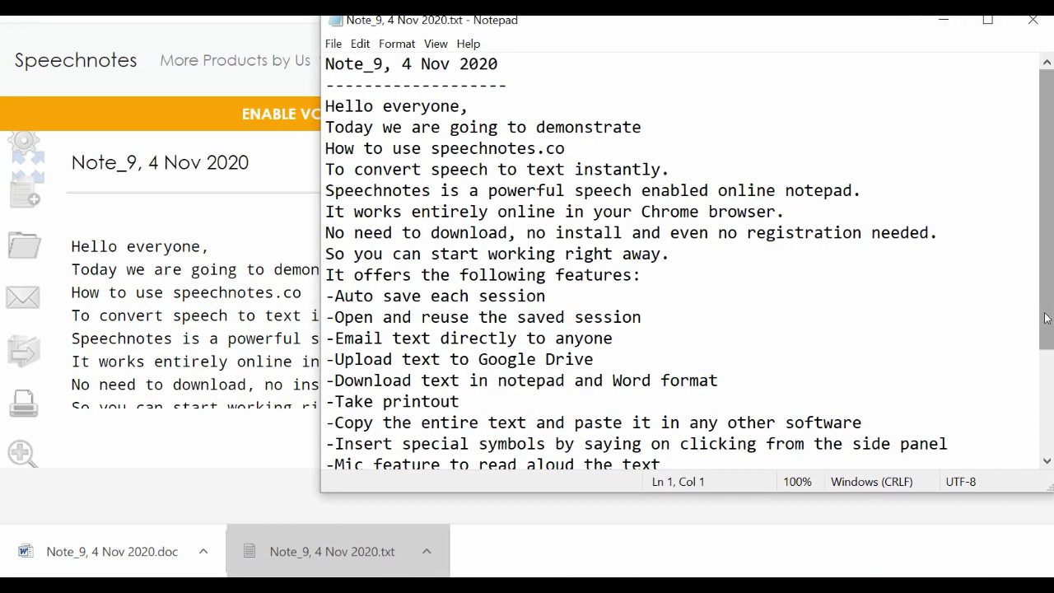
pyautogui.scroll(-3, 1046, 318)
pyautogui.scroll(3, 783, 214)
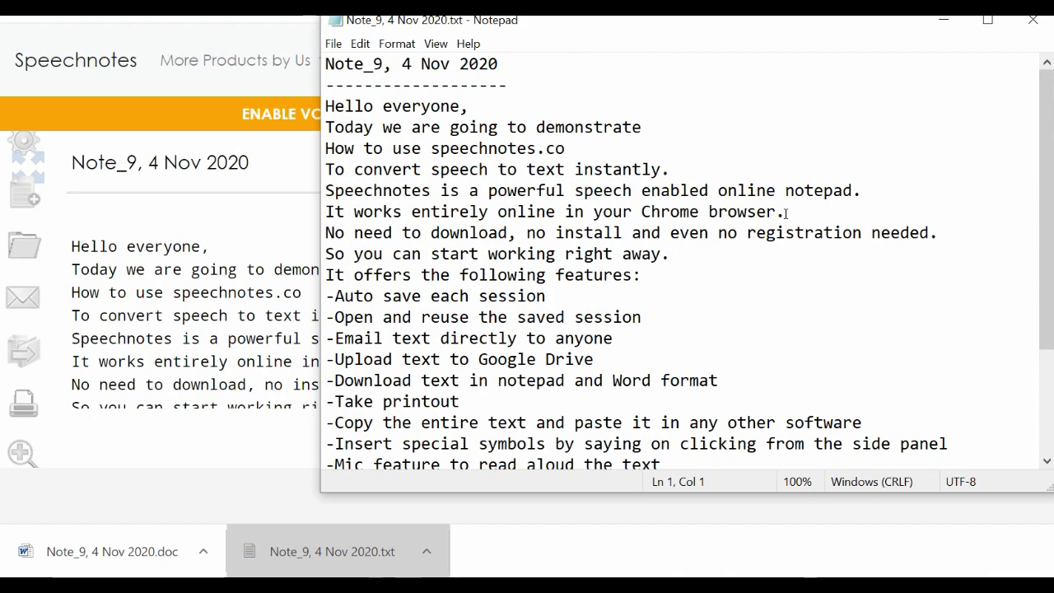
pyautogui.click(1034, 21)
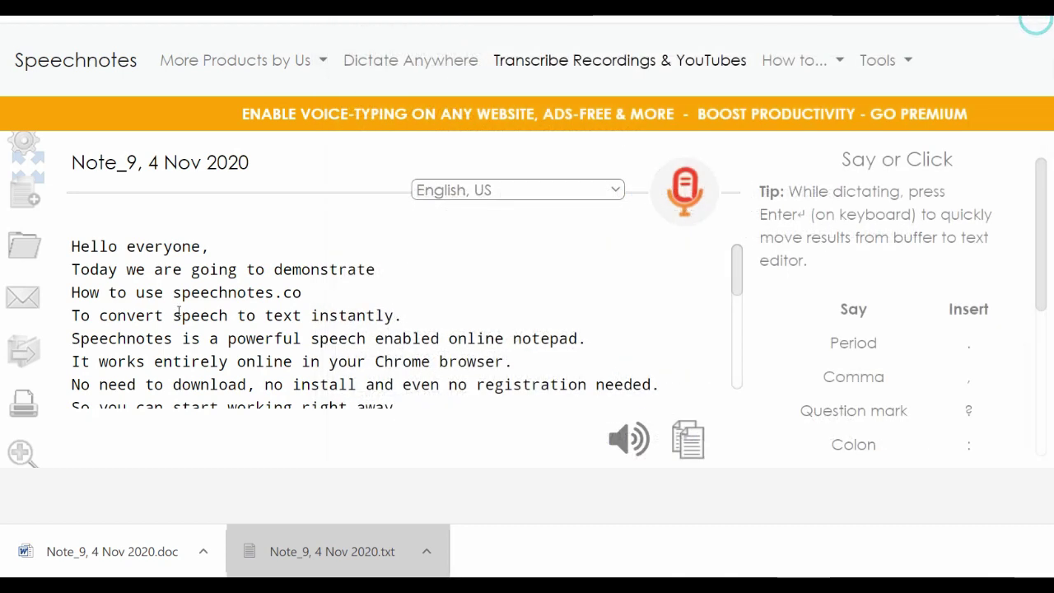
# Open the downloaded "Note_9, 4 Nov 2020.doc" in Word and look through its text
pyautogui.click(103, 550)
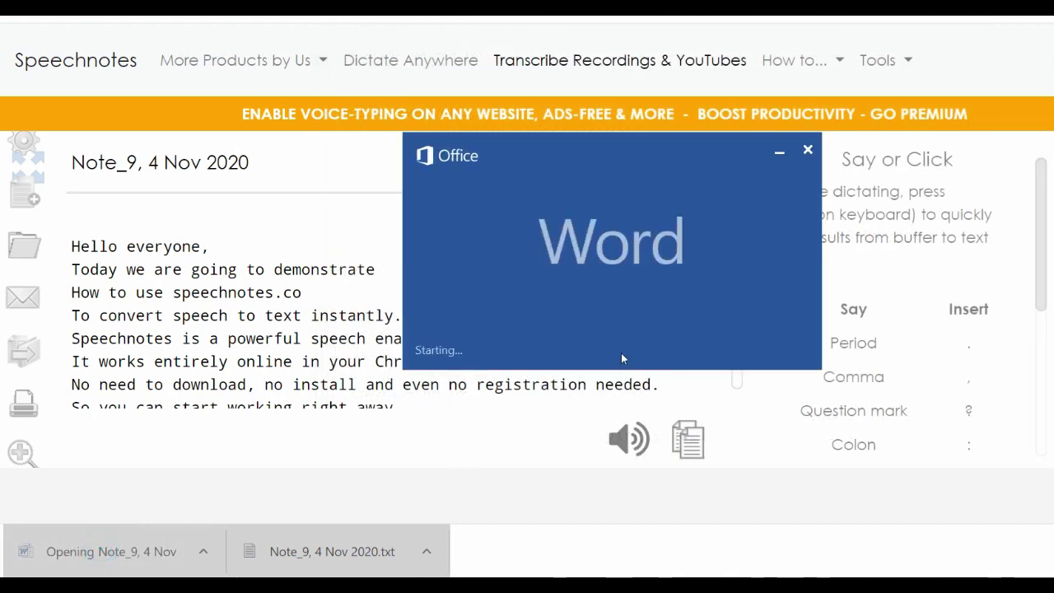
pyautogui.scroll(-3, 620, 350)
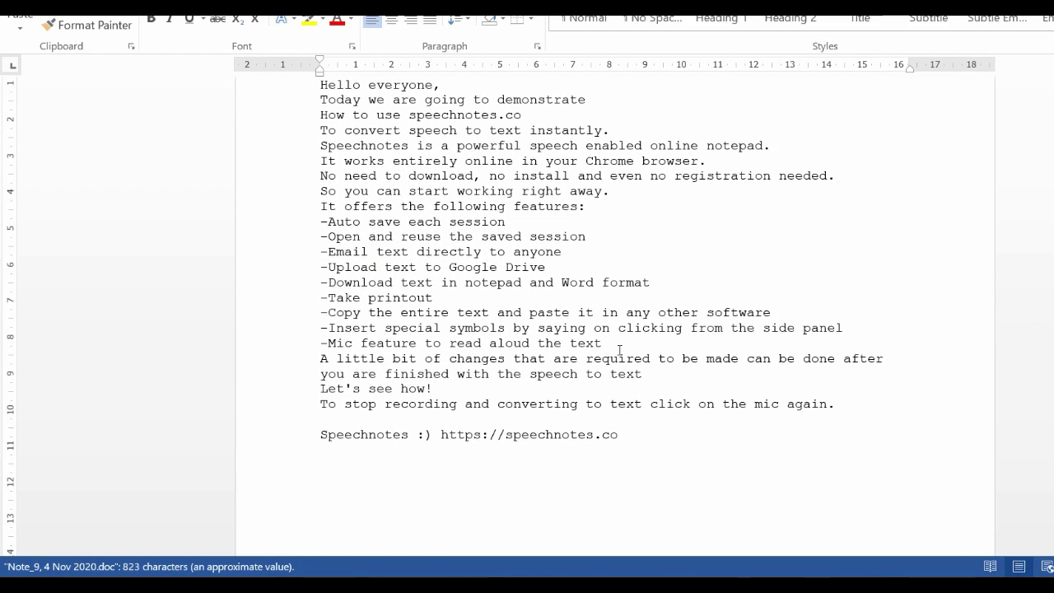
pyautogui.scroll(3, 619, 350)
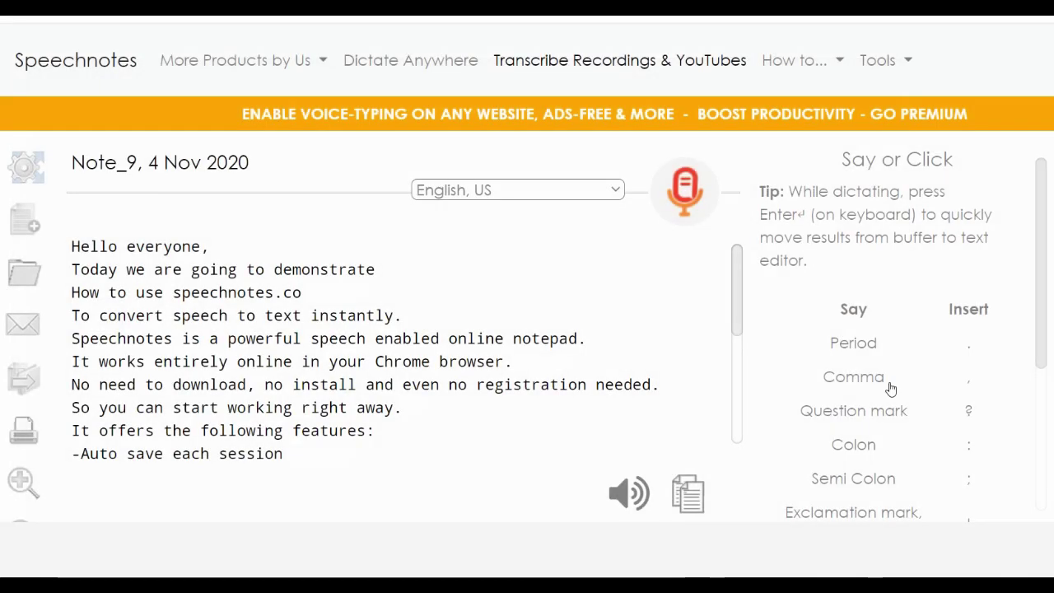